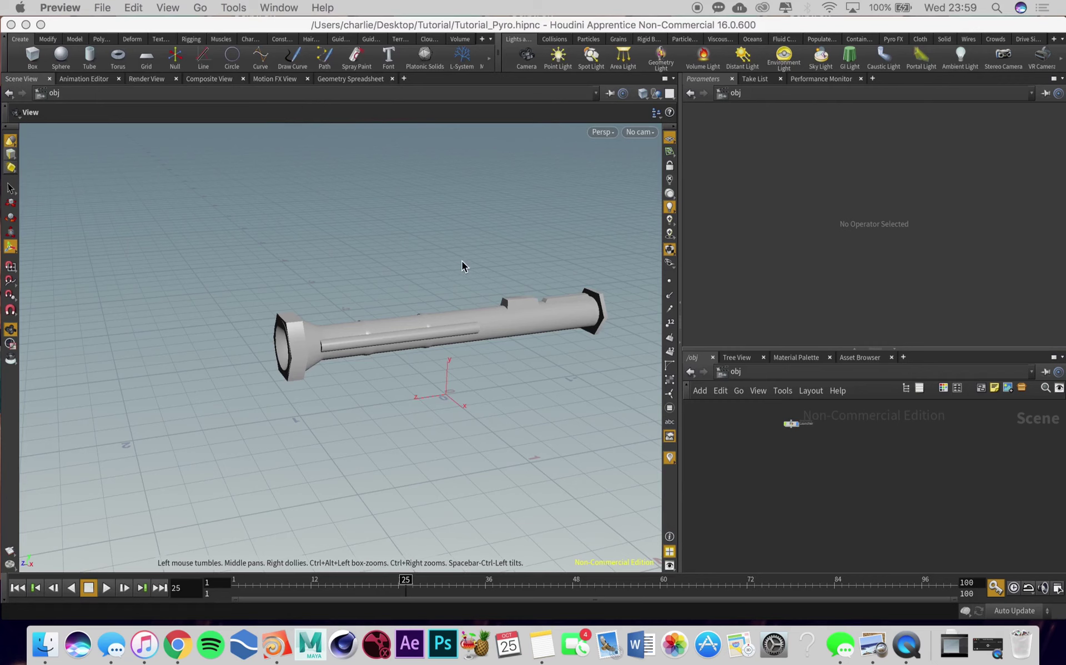
Step: Examine the launcher model and its flared open end from several angles
left_click(464, 268)
left_click_drag(463, 268, 508, 336)
key("s")
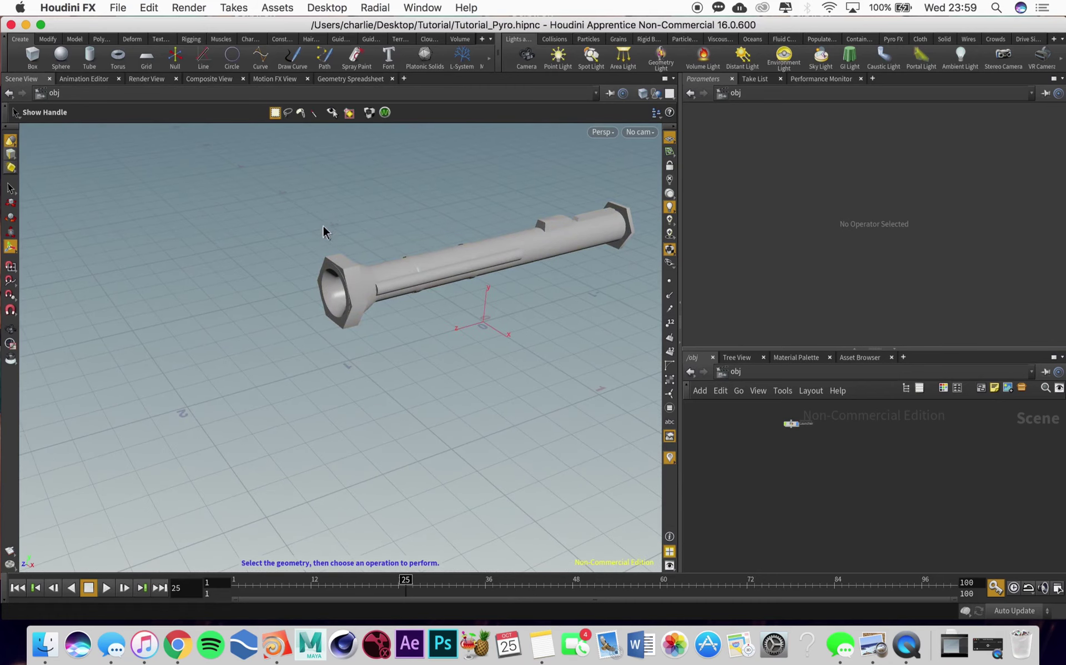
middle_click_drag(597, 289, 538, 303, "alt")
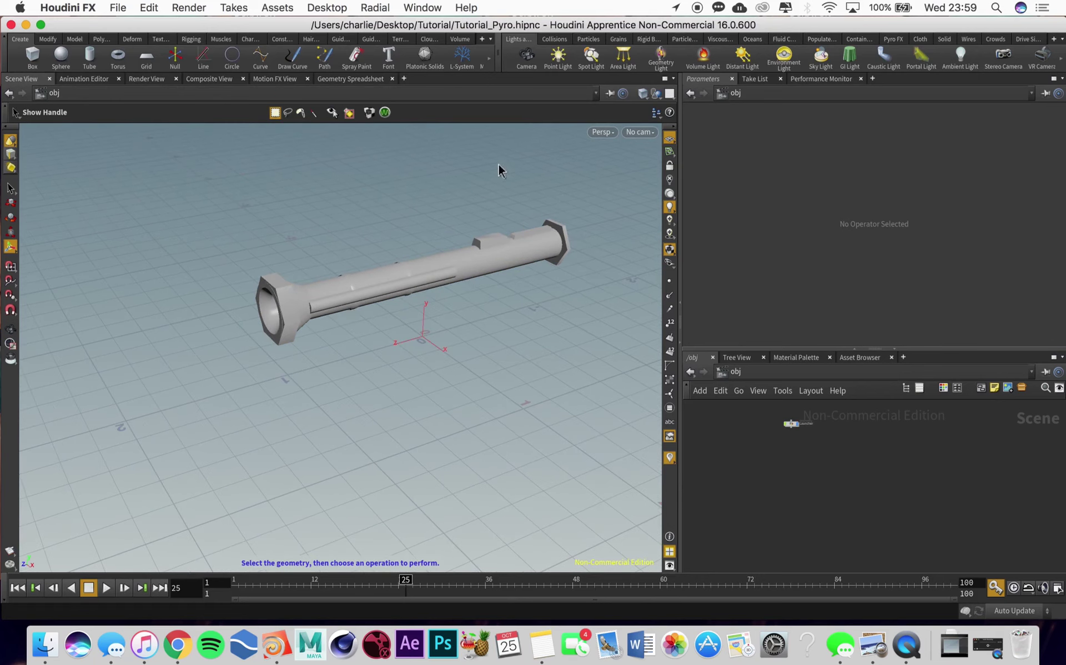
middle_click_drag(326, 257, 445, 254, "alt")
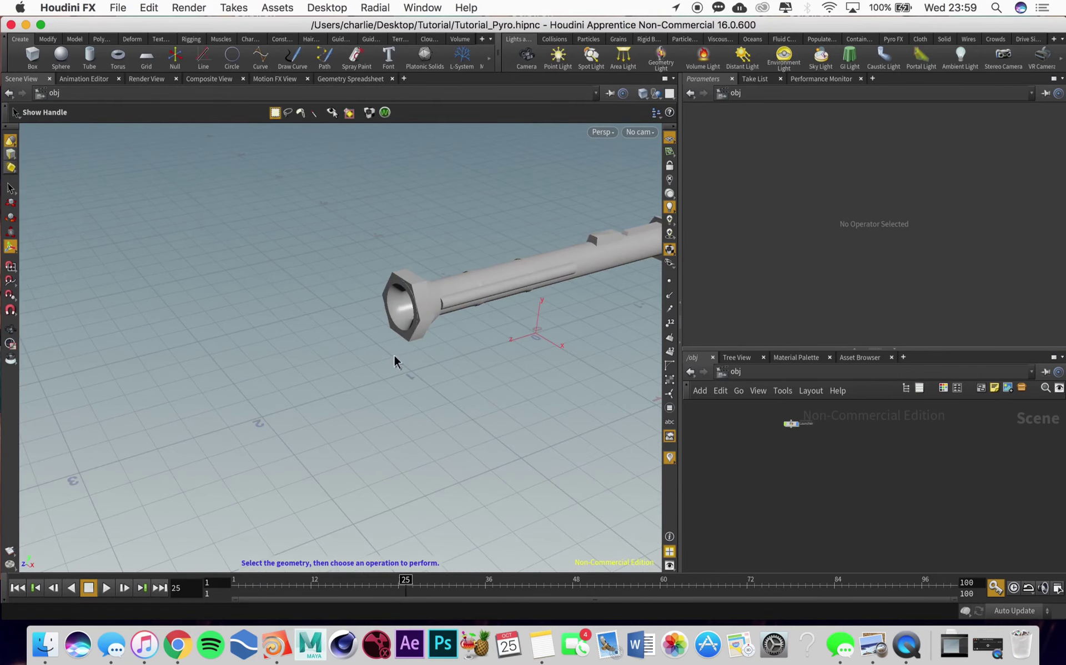
middle_click_drag(394, 357, 357, 333, "alt")
left_click_drag(357, 333, 326, 314, "alt")
middle_click_drag(326, 314, 389, 356, "alt")
left_click_drag(413, 357, 423, 352, "alt")
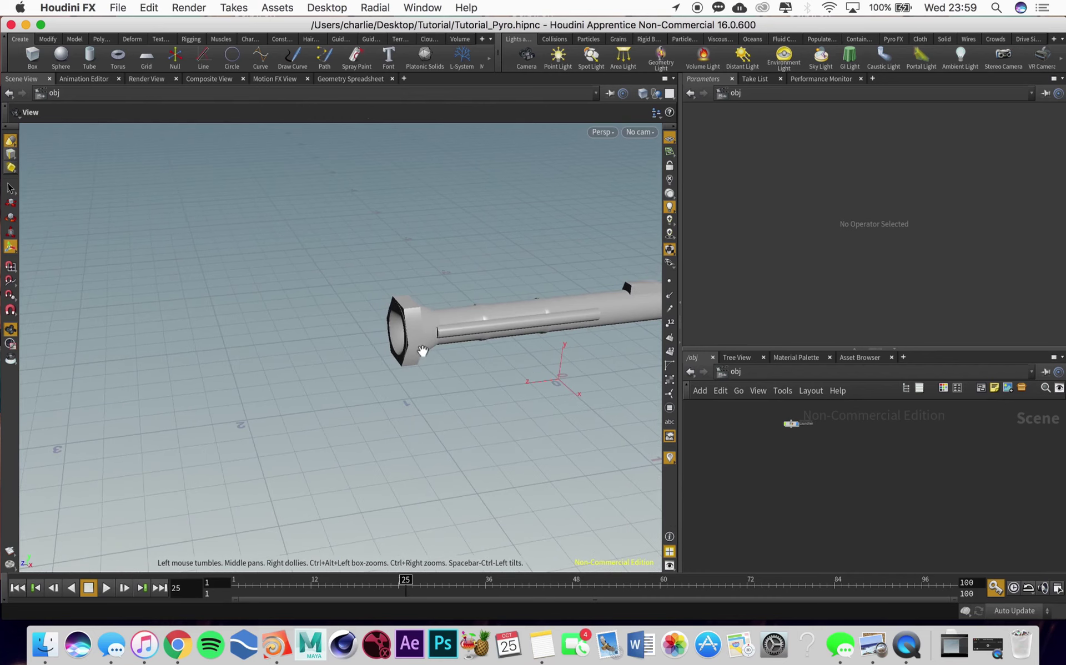
middle_click_drag(381, 353, 408, 354, "alt")
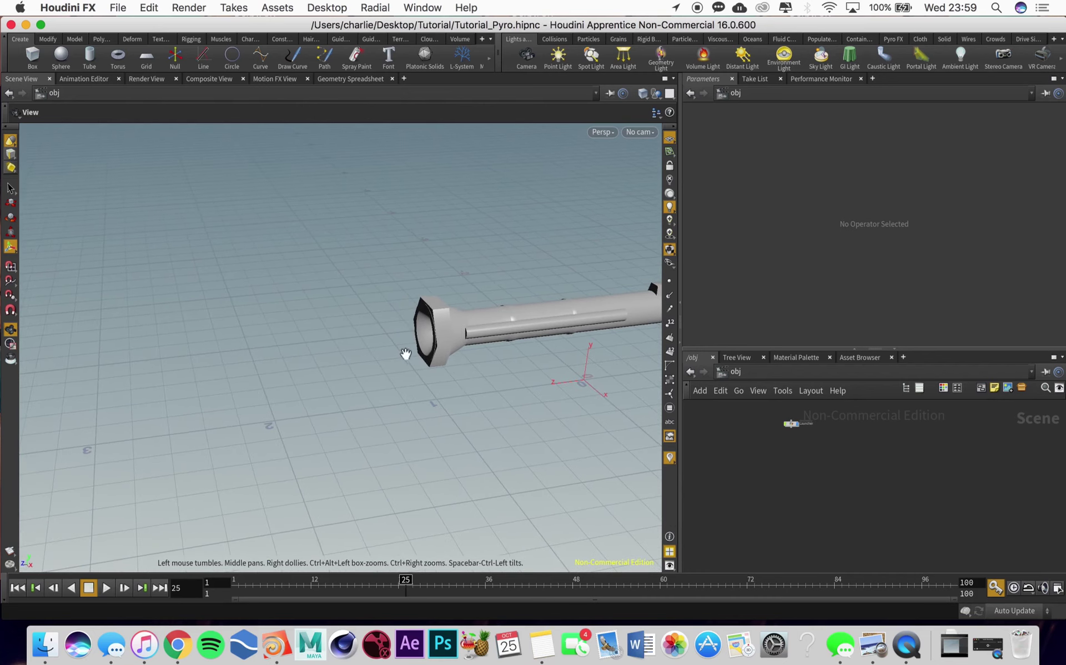
Step: Create a polygon sphere object at the origin and raise it to about 0.34 in Y
left_click(61, 56)
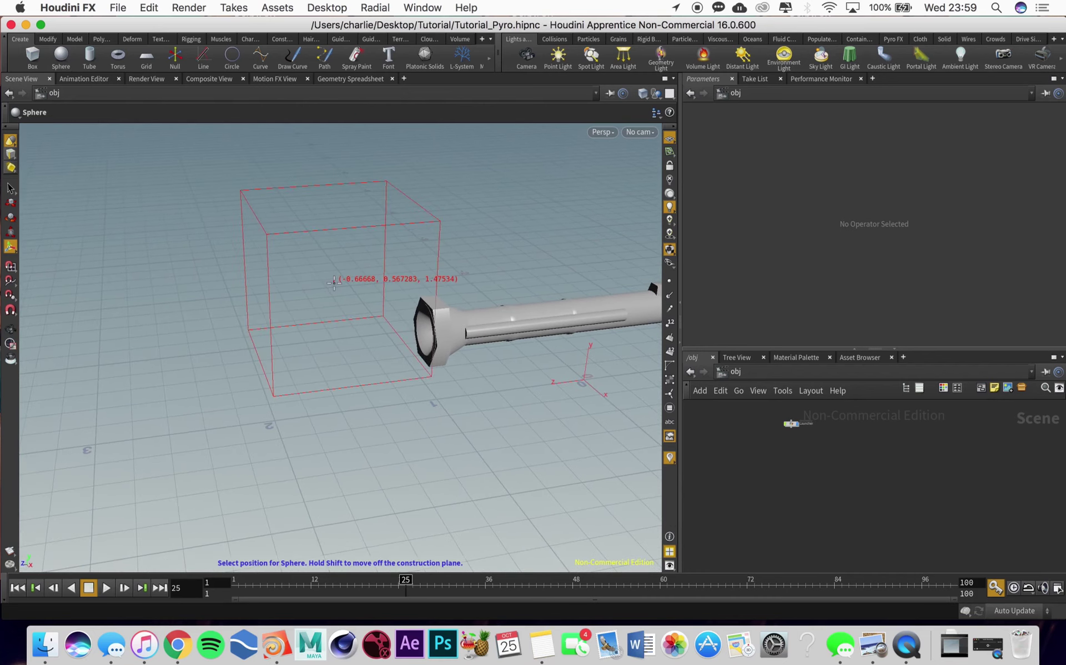
key("Return")
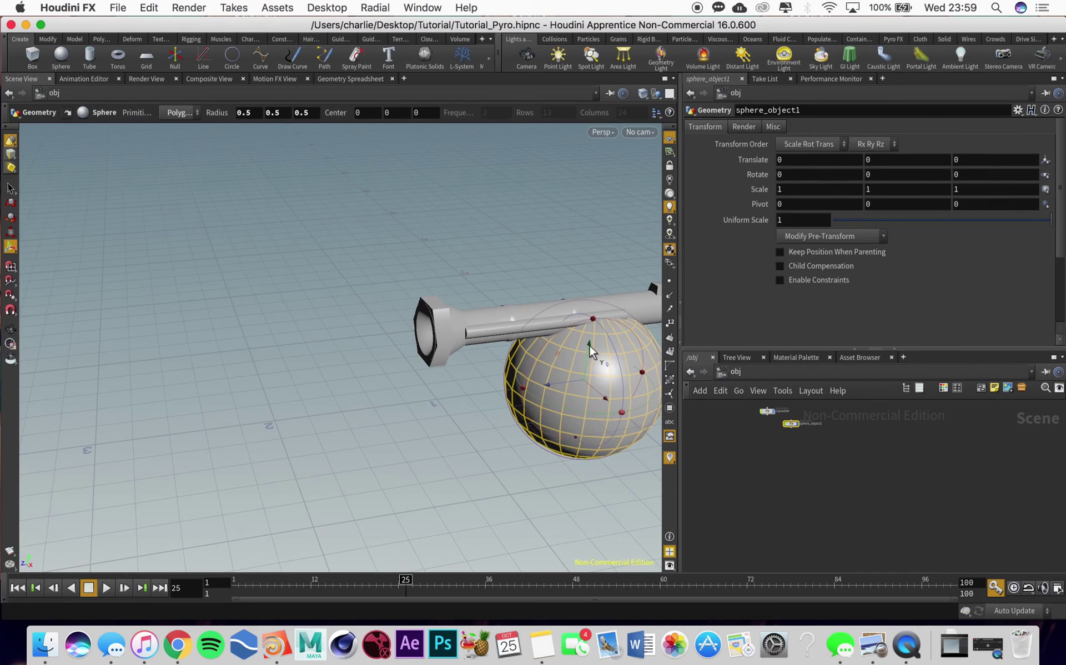
left_click_drag(590, 347, 600, 295)
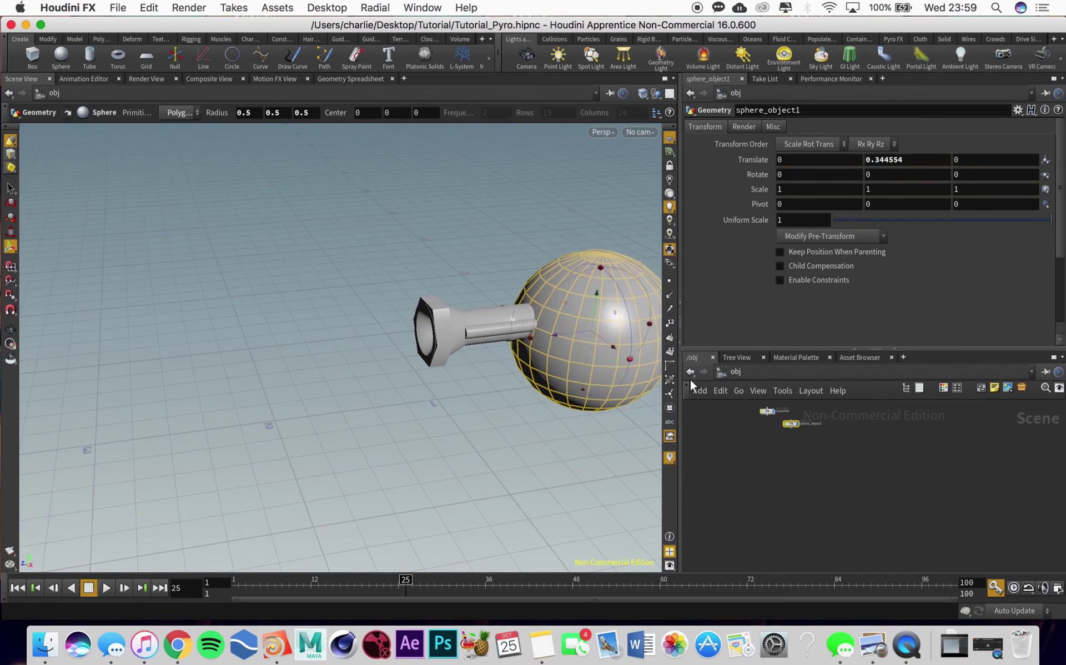
Step: Rename the sphere object Emitter and place its node below the Launcher node in the network
double_click(820, 424)
key("Return")
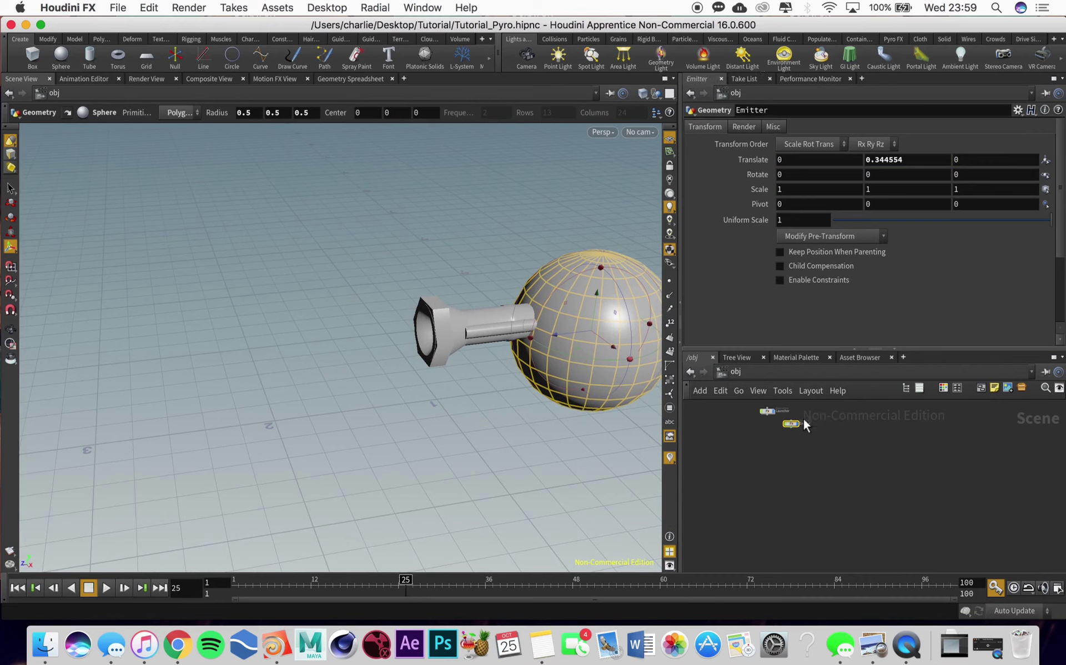
key("h")
left_click_drag(920, 510, 828, 517)
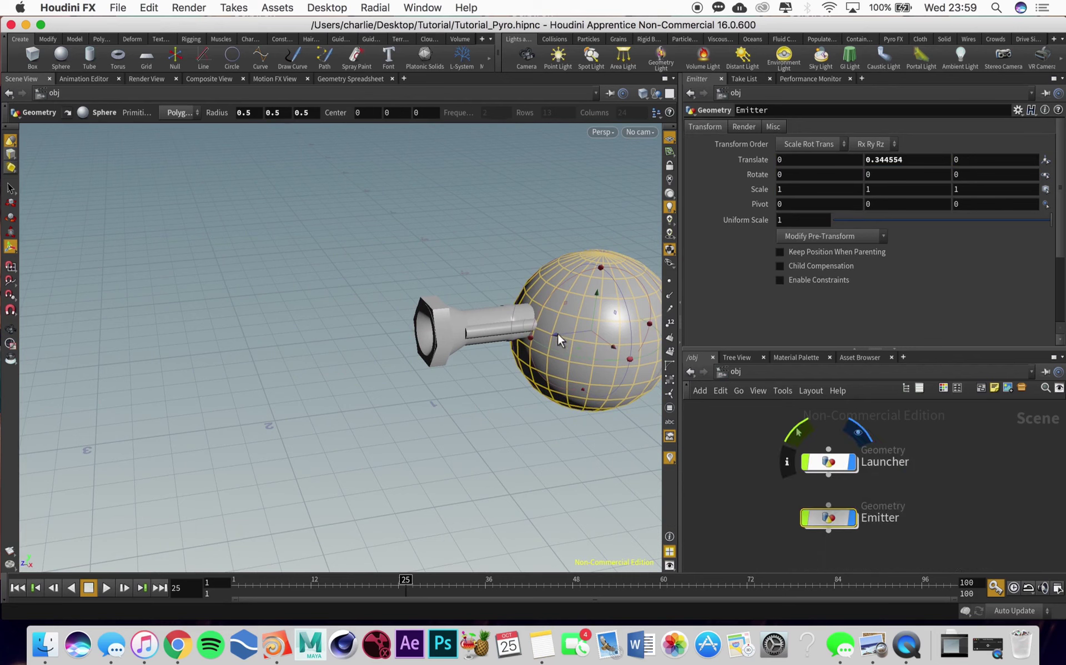
Step: Move the Emitter along Z to about 1.02 and set its uniform scale to 0.15
left_click_drag(557, 333, 396, 341)
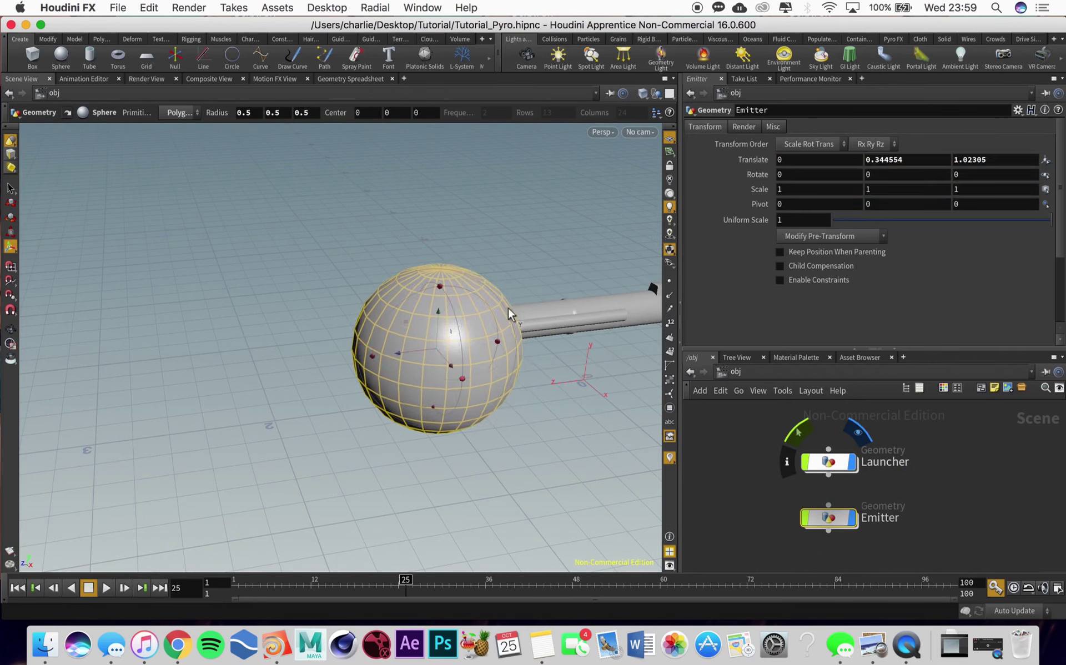
left_click(804, 220)
type(".15")
key("Return")
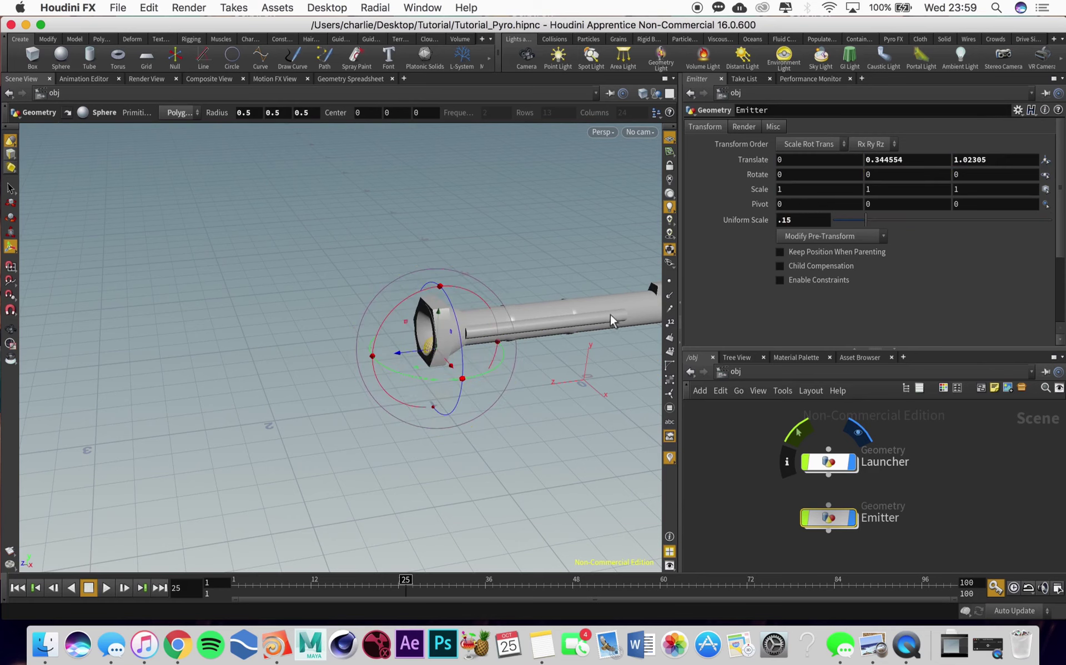
Step: Raise the Emitter to about 0.46 in Y so it sits inside the launcher's flared opening
key("Escape")
left_click_drag(611, 322, 457, 295)
key("space+g")
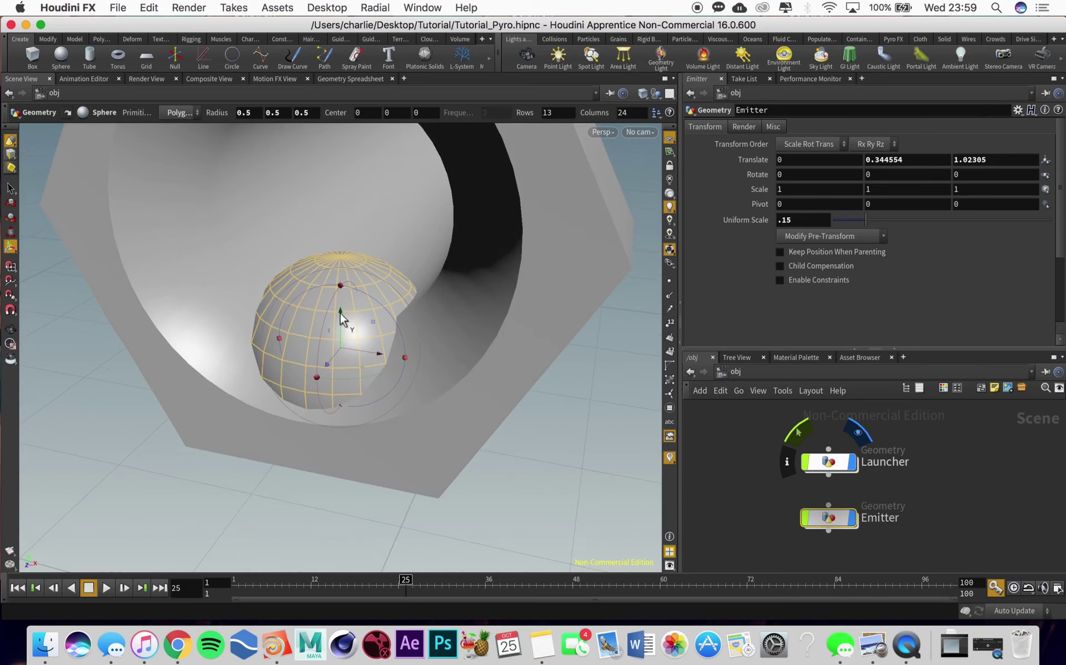
left_click_drag(340, 313, 333, 159)
key("Escape")
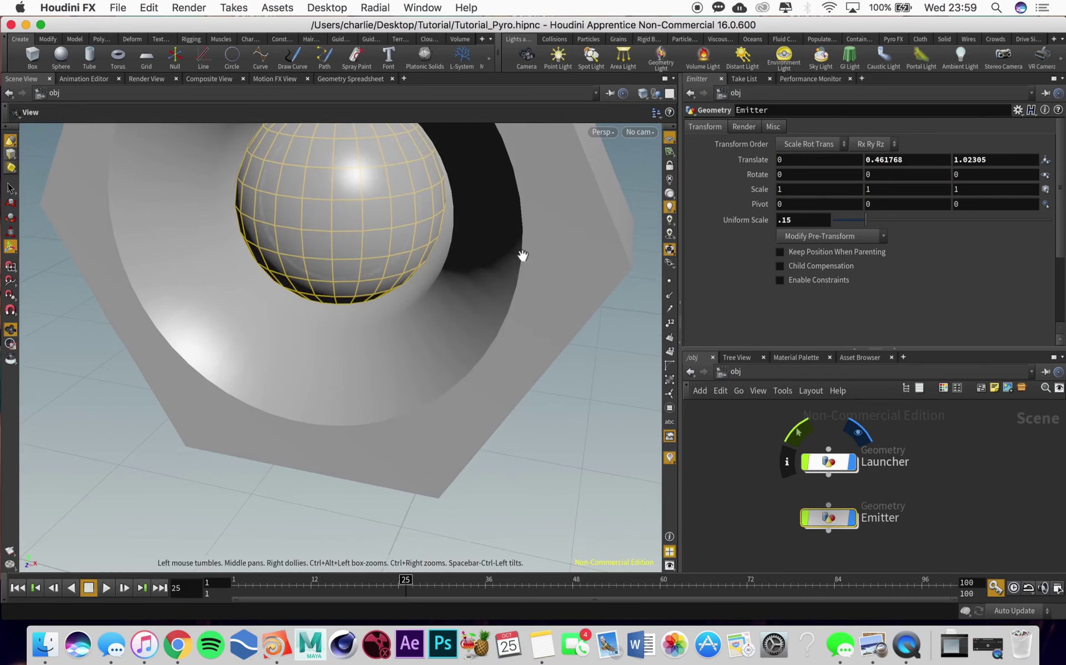
Step: Check the Emitter's fit inside the launcher's opening from the front and the side
left_click_drag(512, 255, 441, 300)
scroll(455, 212, "up", 3)
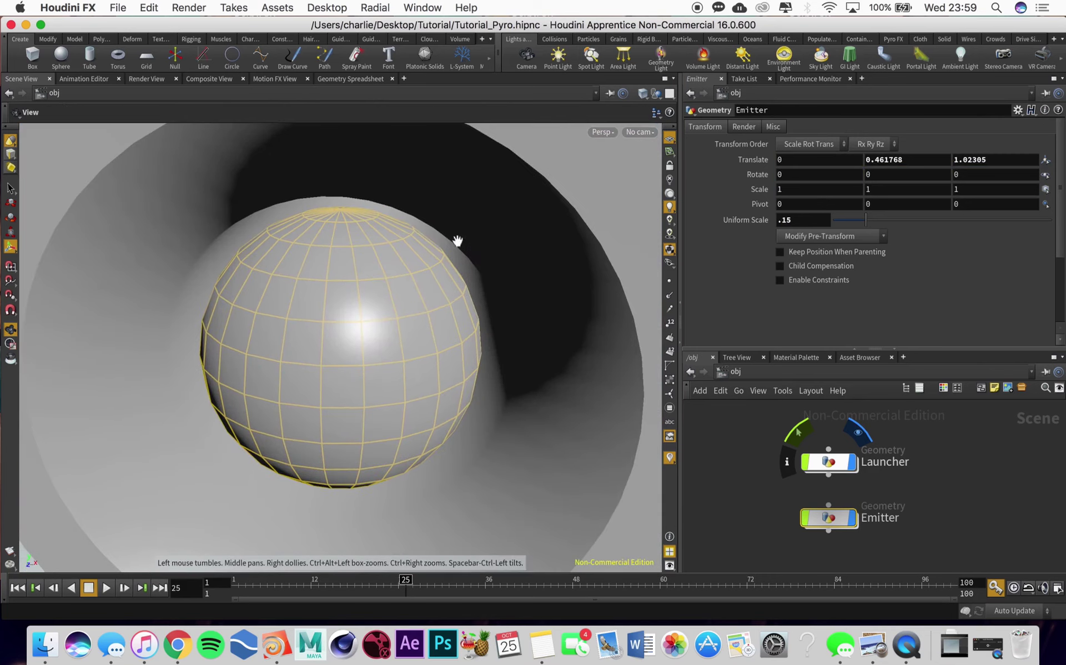
left_click_drag(457, 241, 467, 207)
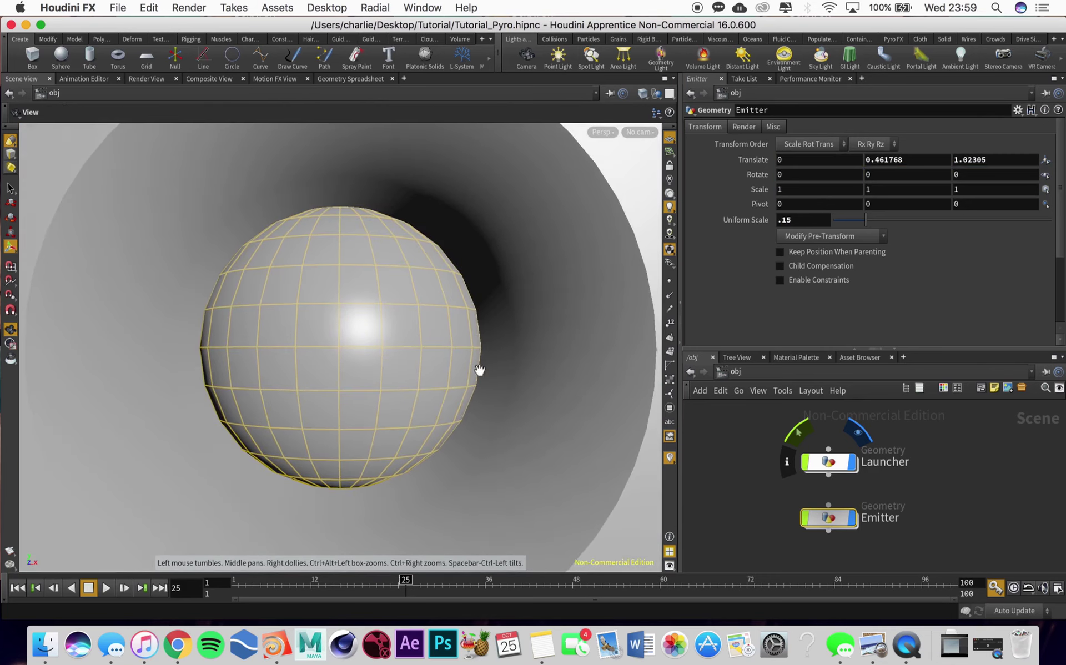
scroll(497, 500, "down", 4)
left_click_drag(467, 417, 415, 512)
right_click_drag(430, 360, 322, 352)
middle_click_drag(408, 300, 376, 310)
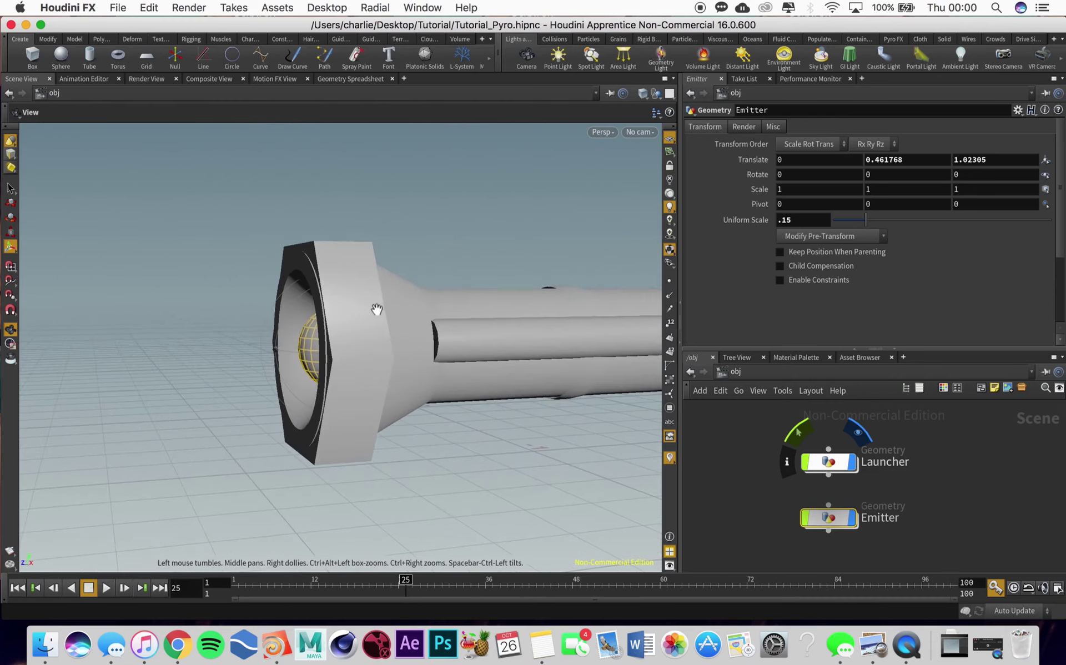
left_click_drag(343, 337, 402, 240)
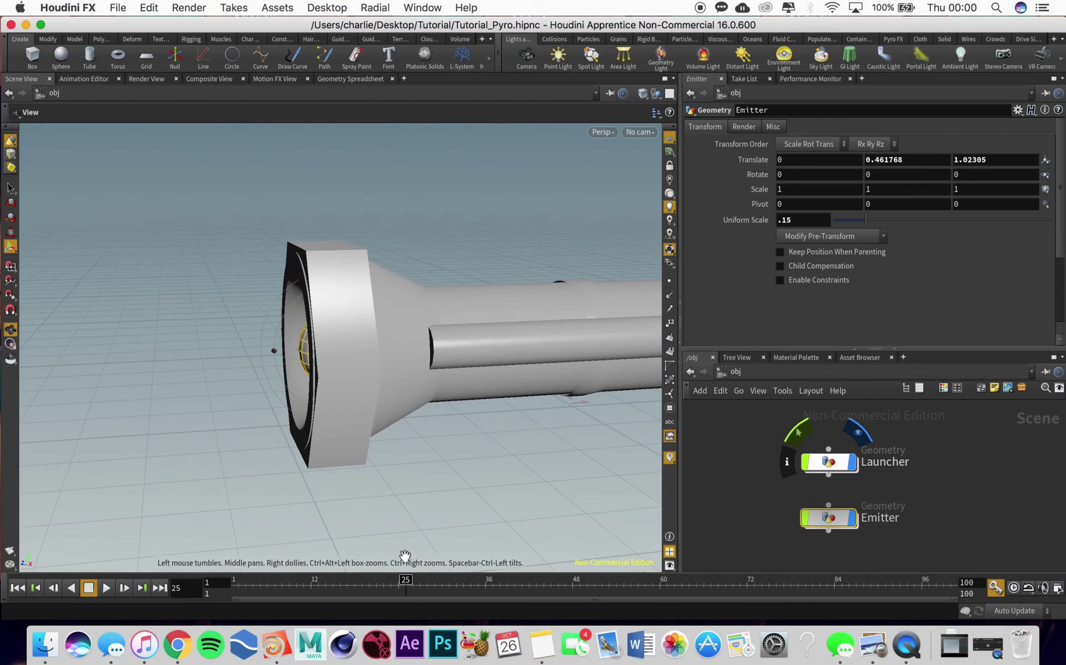
right_click_drag(431, 357, 464, 549)
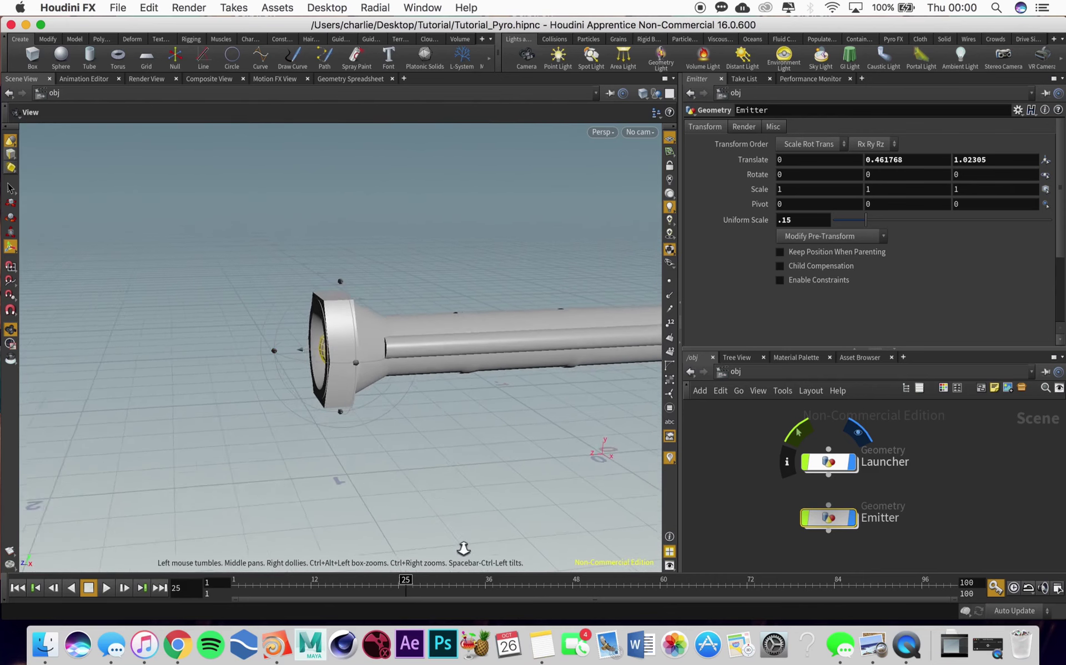
middle_click_drag(448, 390, 464, 326)
key("Return")
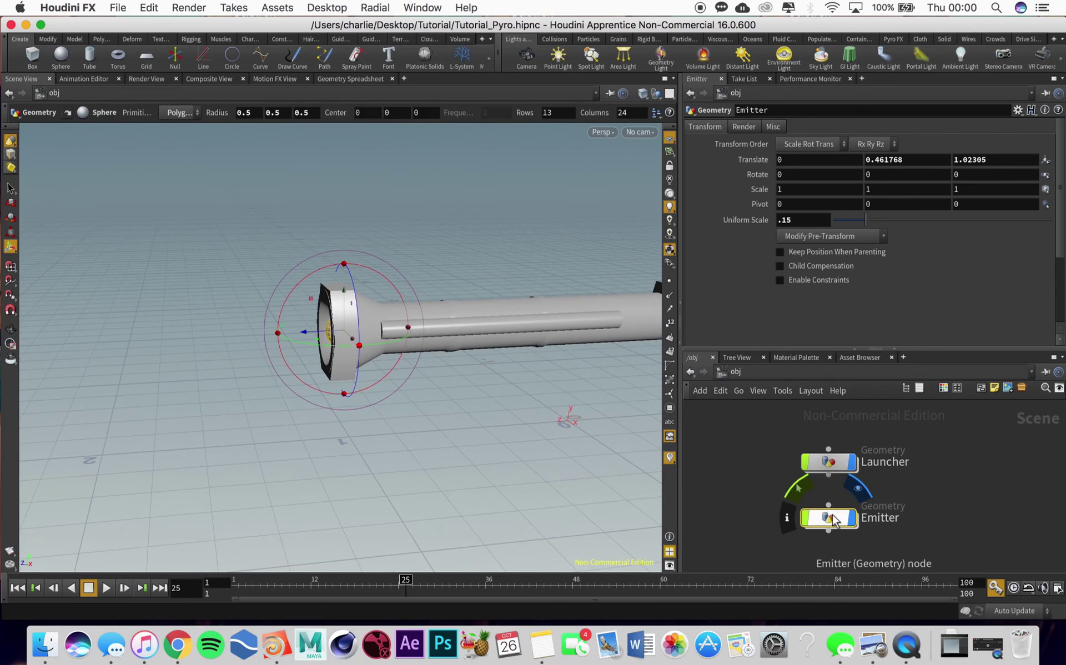
Step: Apply the Fireball pyro effect to the Emitter, accept the world-space conversion and interrupt the simulation's cooking
left_click(896, 41)
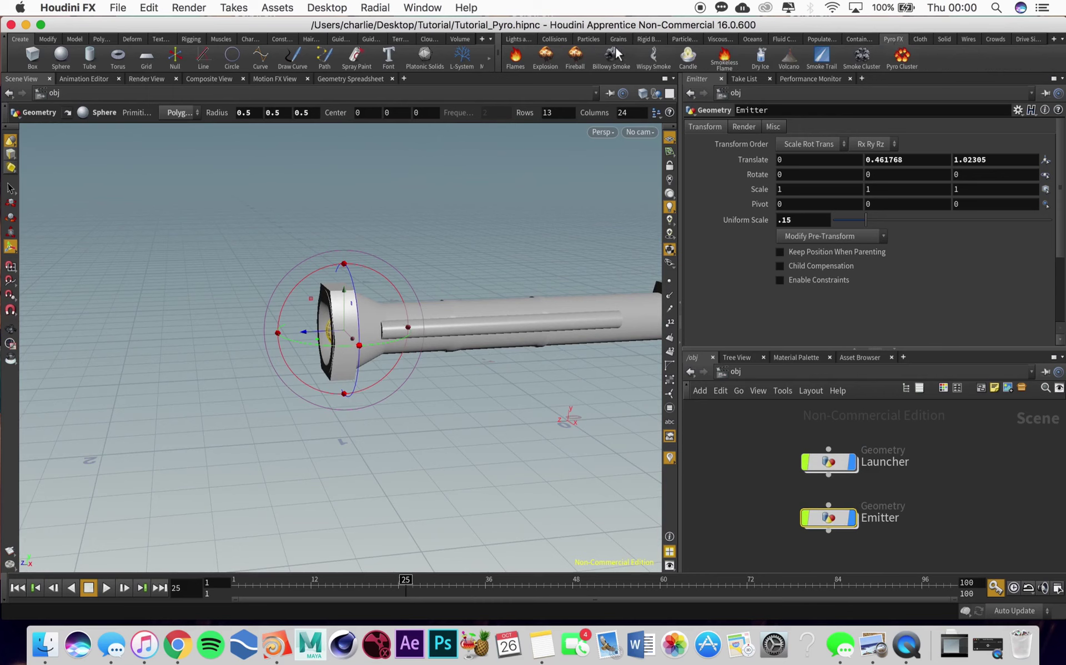
left_click(582, 48)
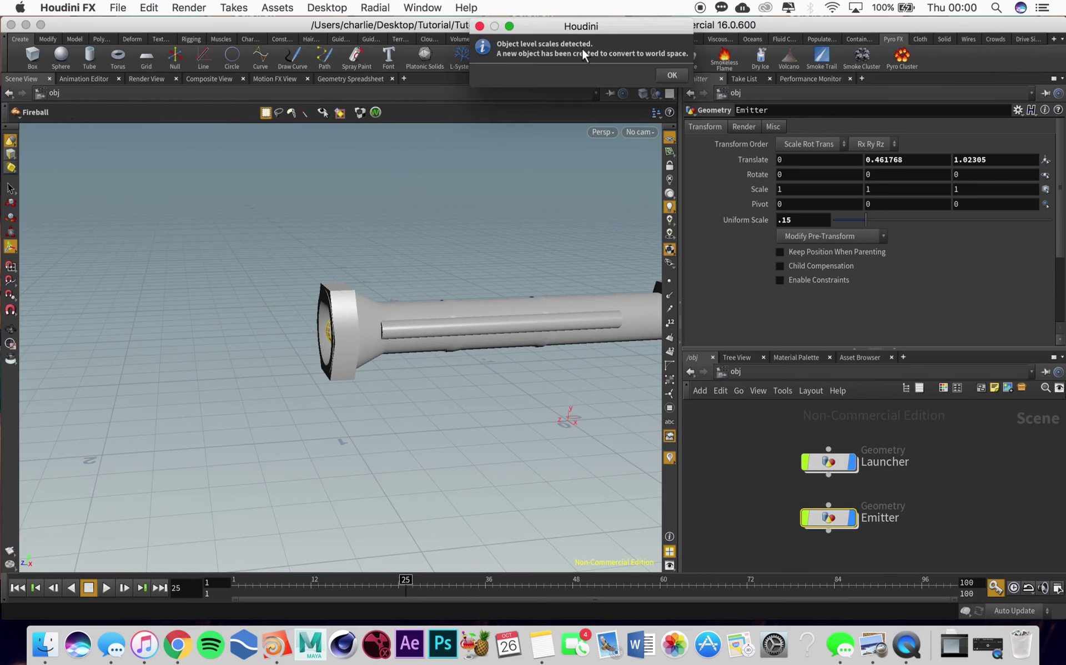
left_click(670, 74)
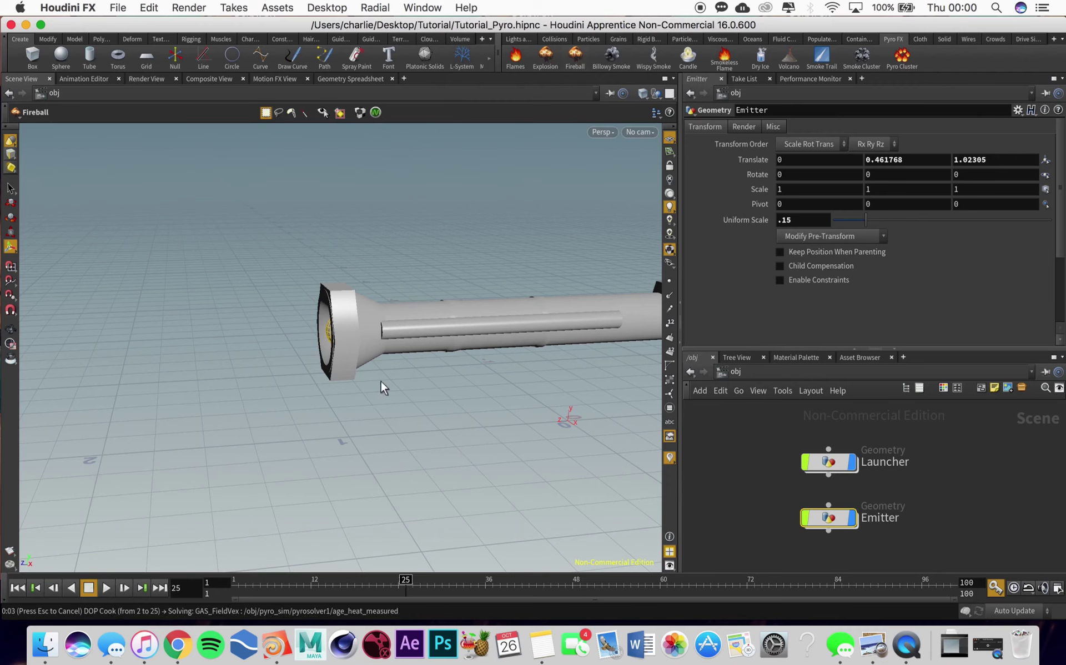
key("Escape")
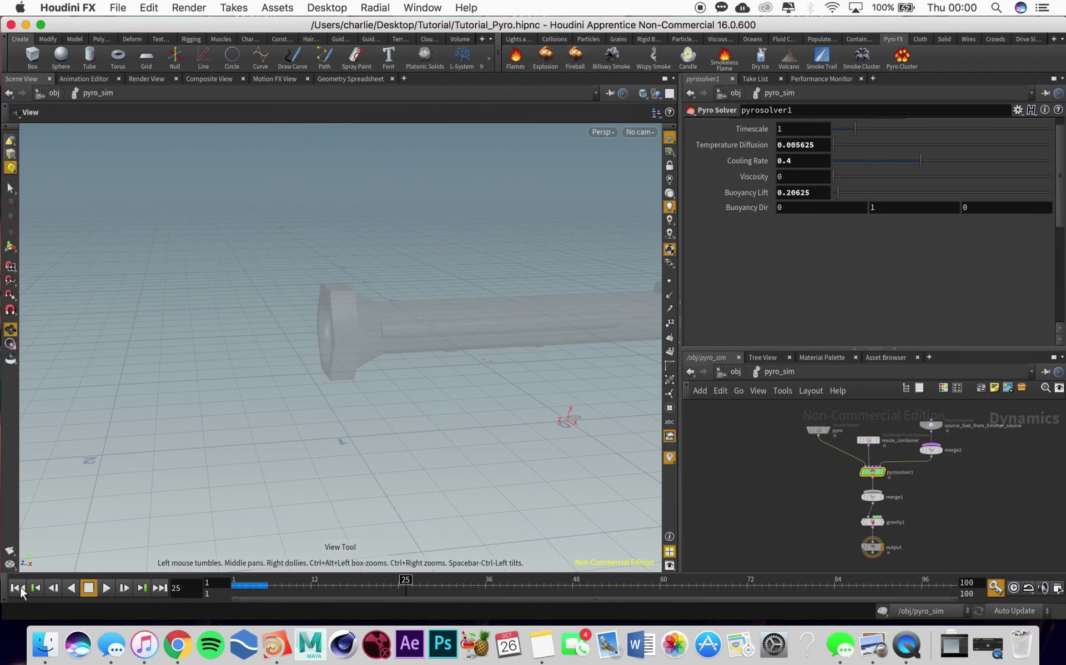
Step: Play the fireball simulation from frame 1 to about frame 17, then return to the first frame
left_click(18, 588)
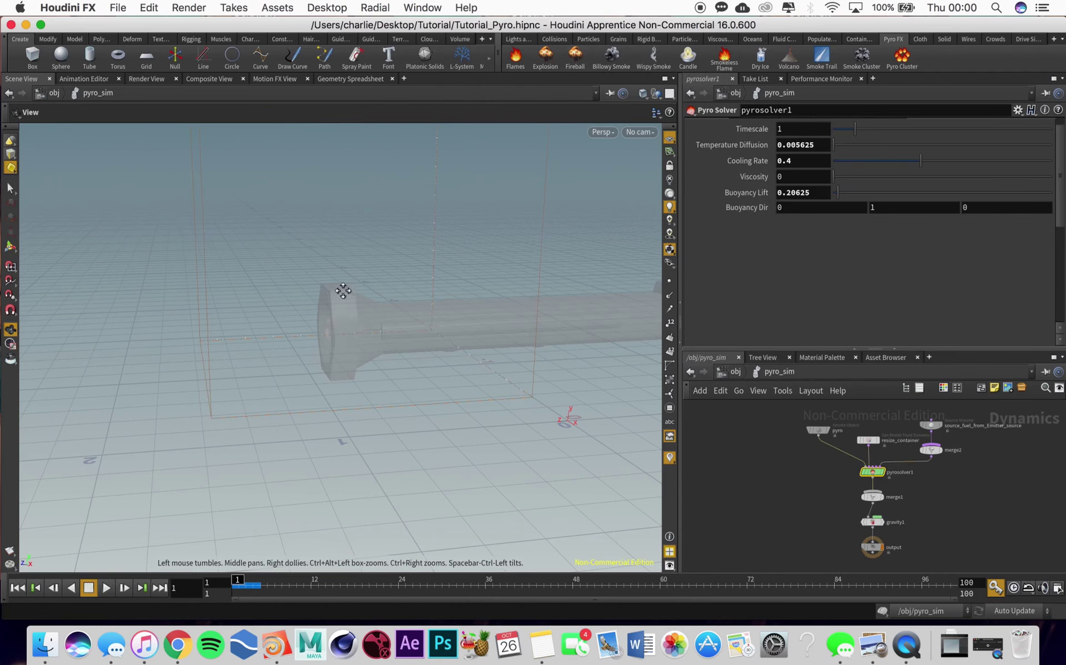
middle_click_drag(343, 291, 362, 305)
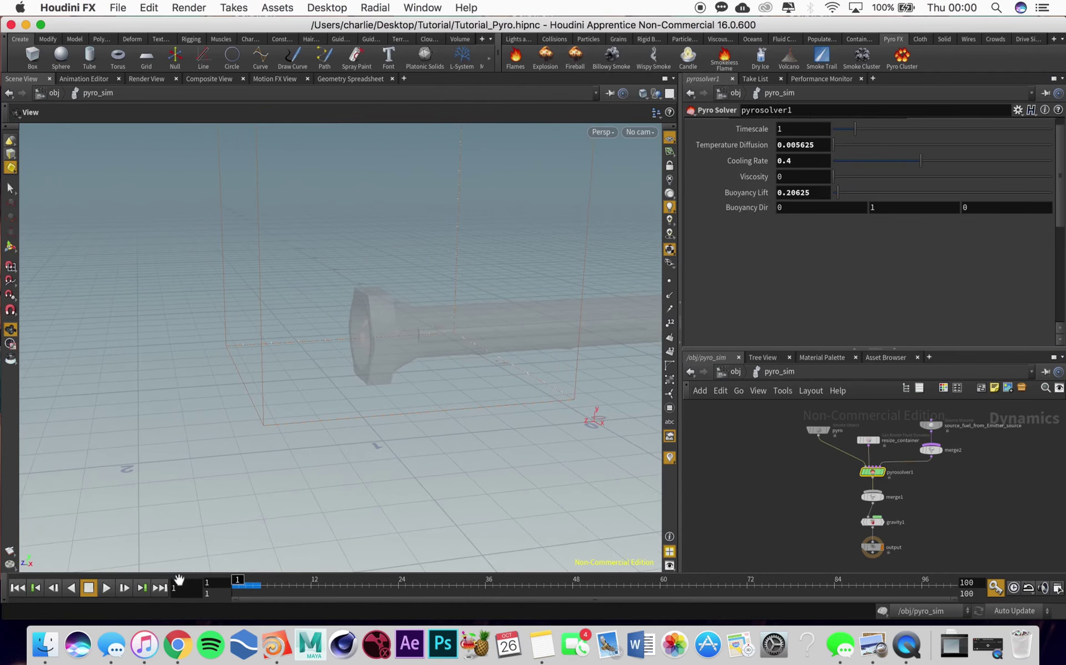
left_click(107, 589)
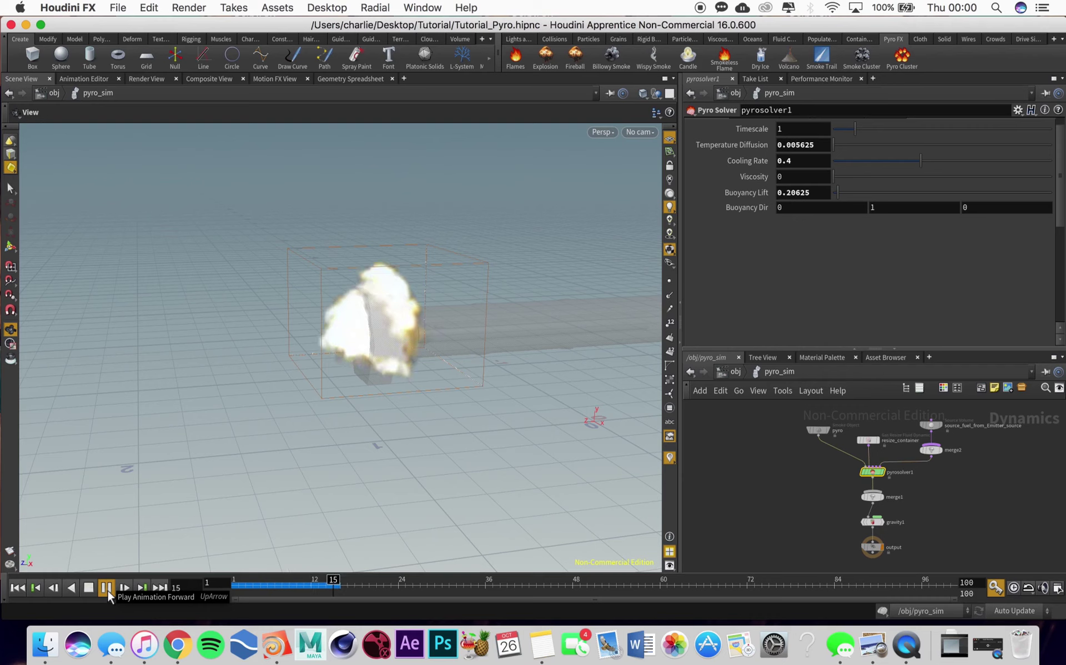
left_click(106, 587)
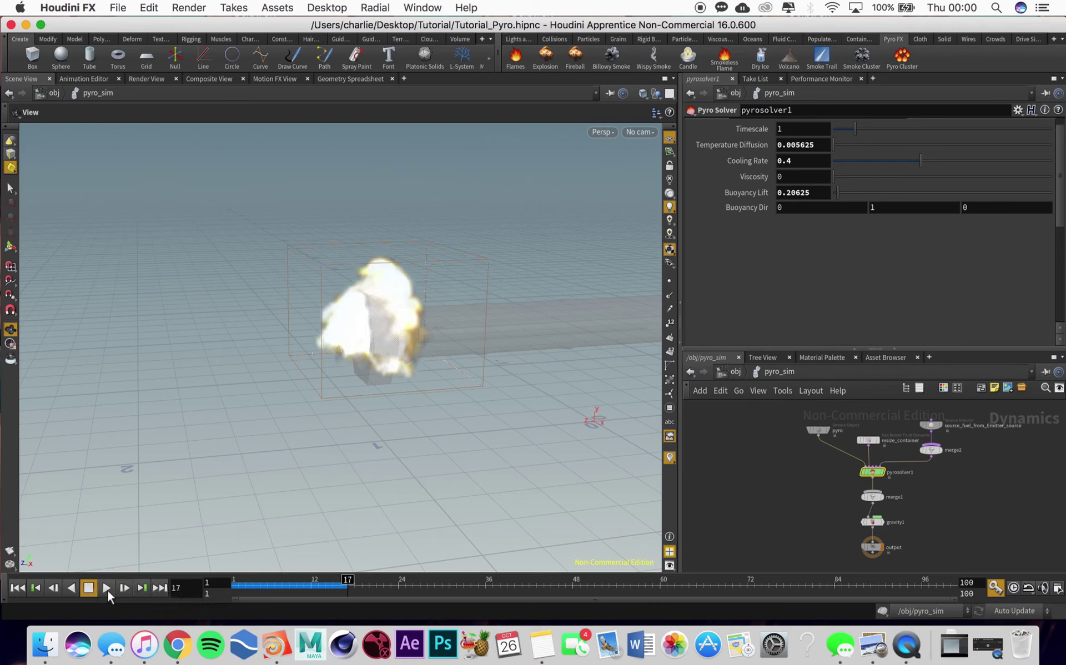
left_click(23, 590)
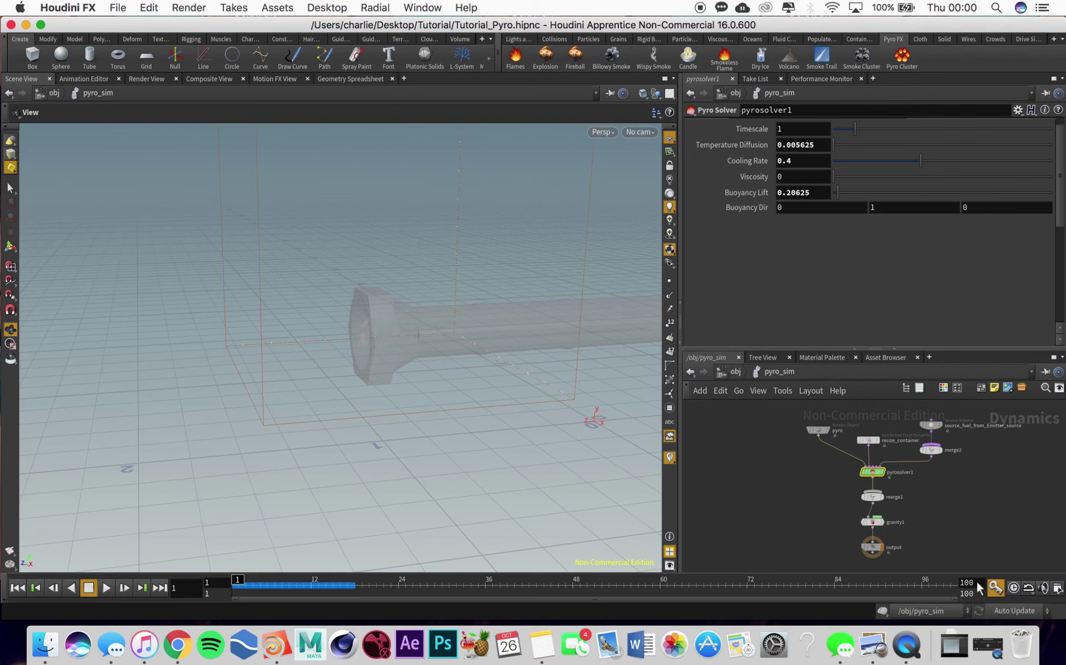
Step: Set the division size of the pyro smoke object to 0.02
left_click(818, 430)
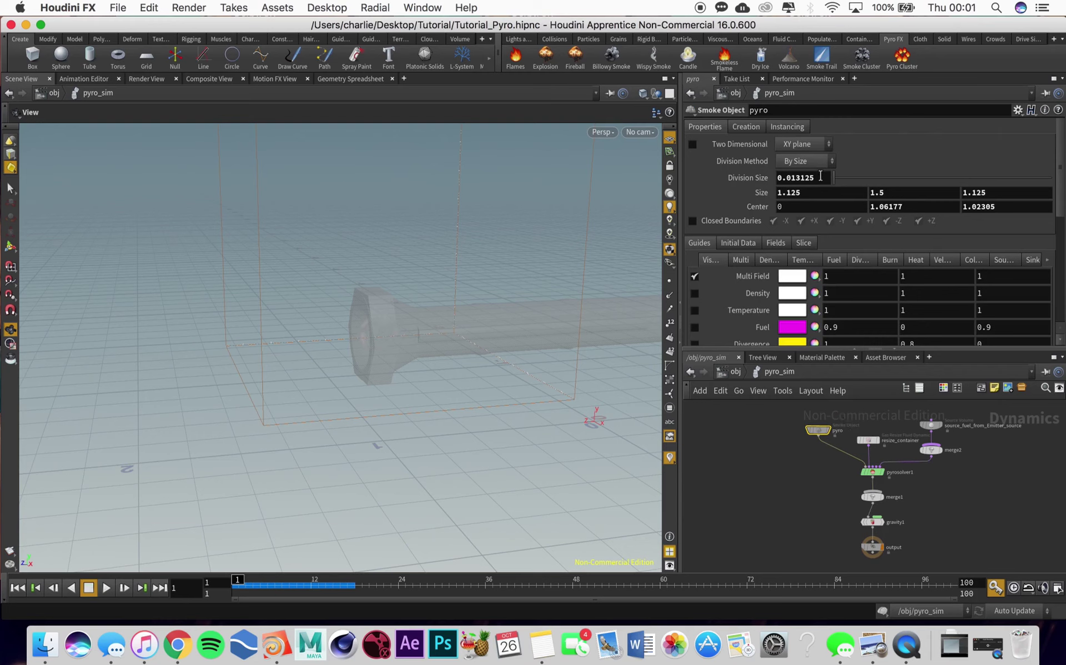
left_click_drag(814, 177, 794, 176)
key("BackSpace")
Step: Review the resize_container node's bounds and maximum bounds settings, and open the pyrosolver1 parameters
mouse_move(870, 442)
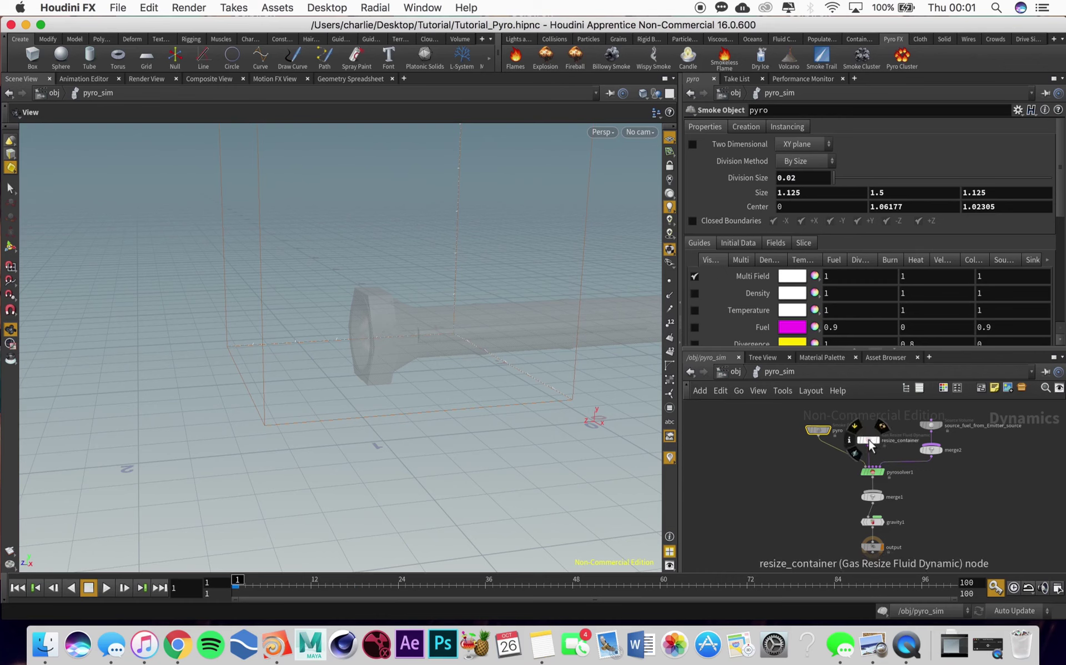
left_click(870, 440)
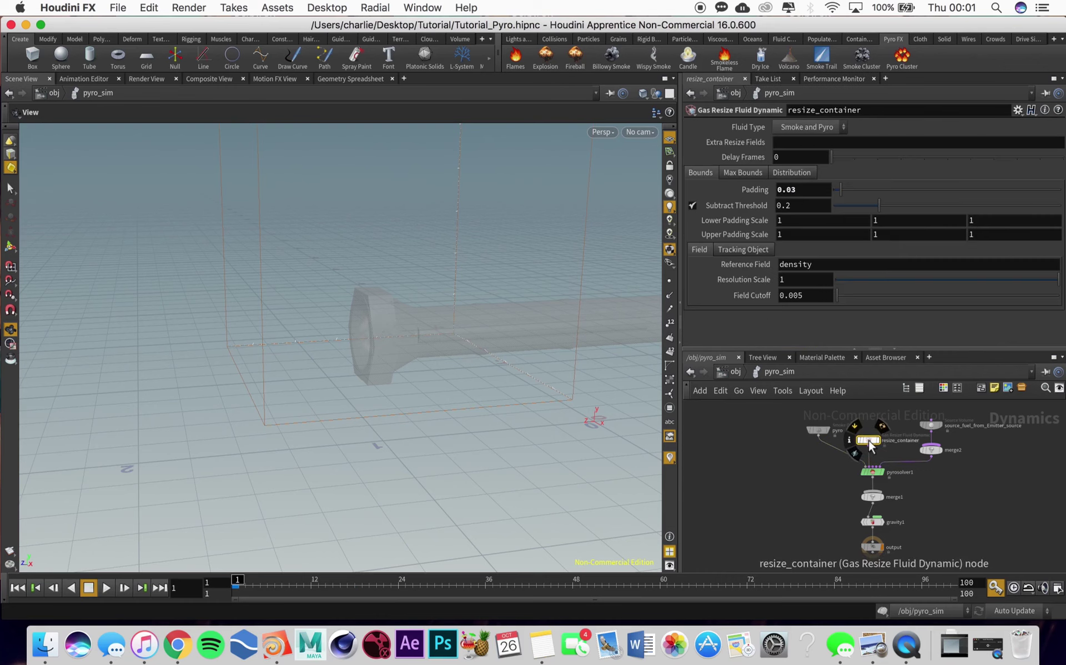
left_click(746, 171)
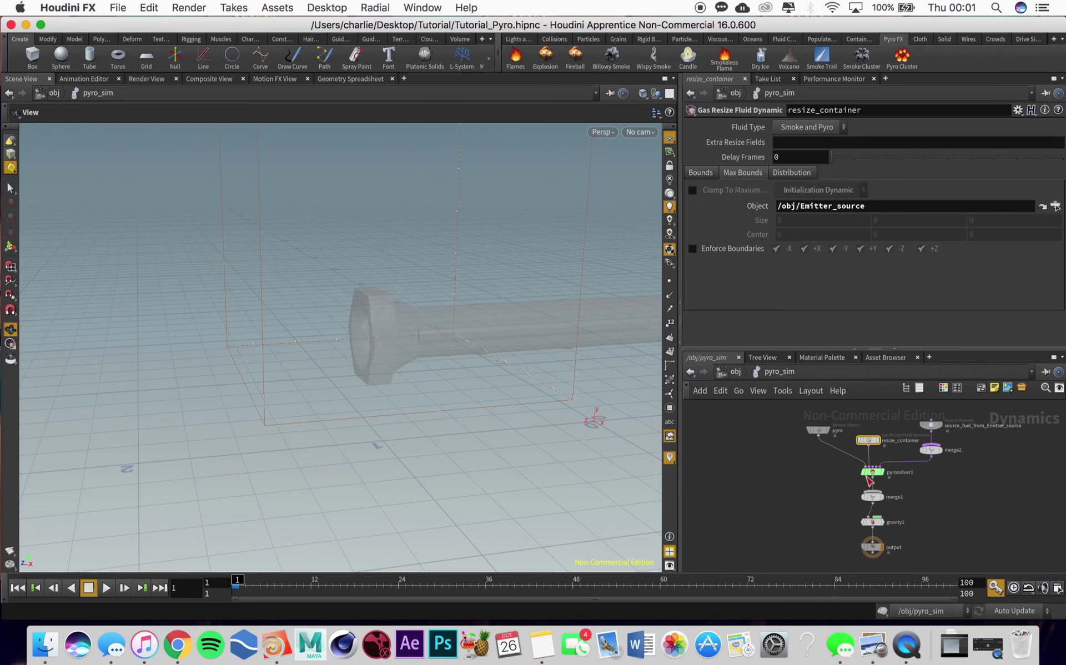
mouse_move(875, 479)
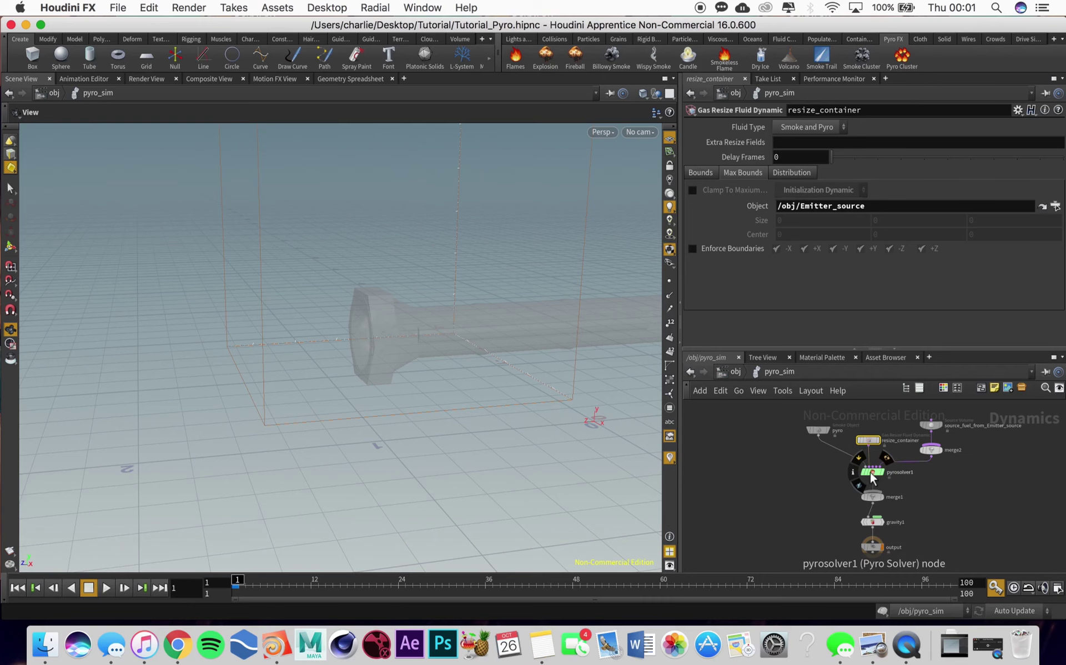
left_click(872, 473)
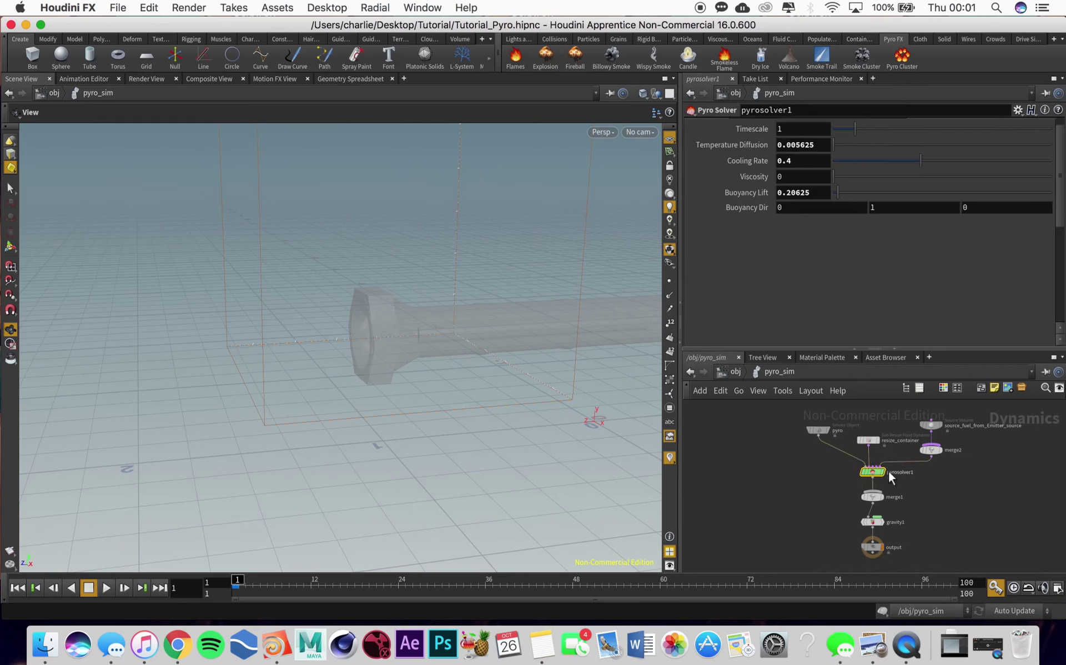
Step: Set the buoyancy lift to 10 and the buoyancy direction to 0, 0, 10, and play the simulation to about frame 12
double_click(817, 195)
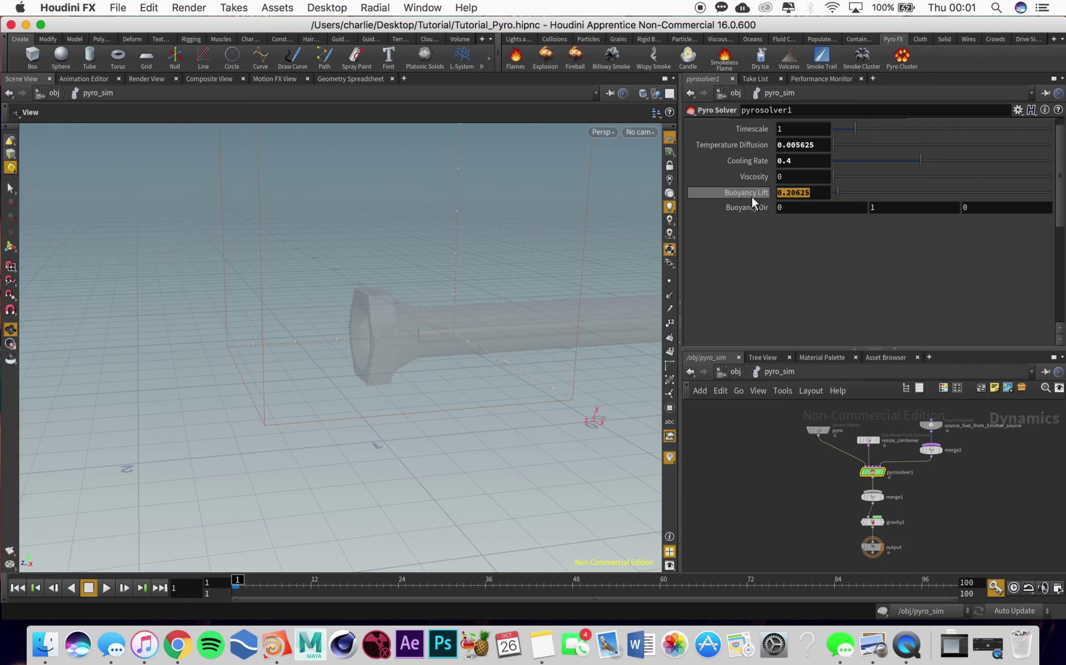
type("10")
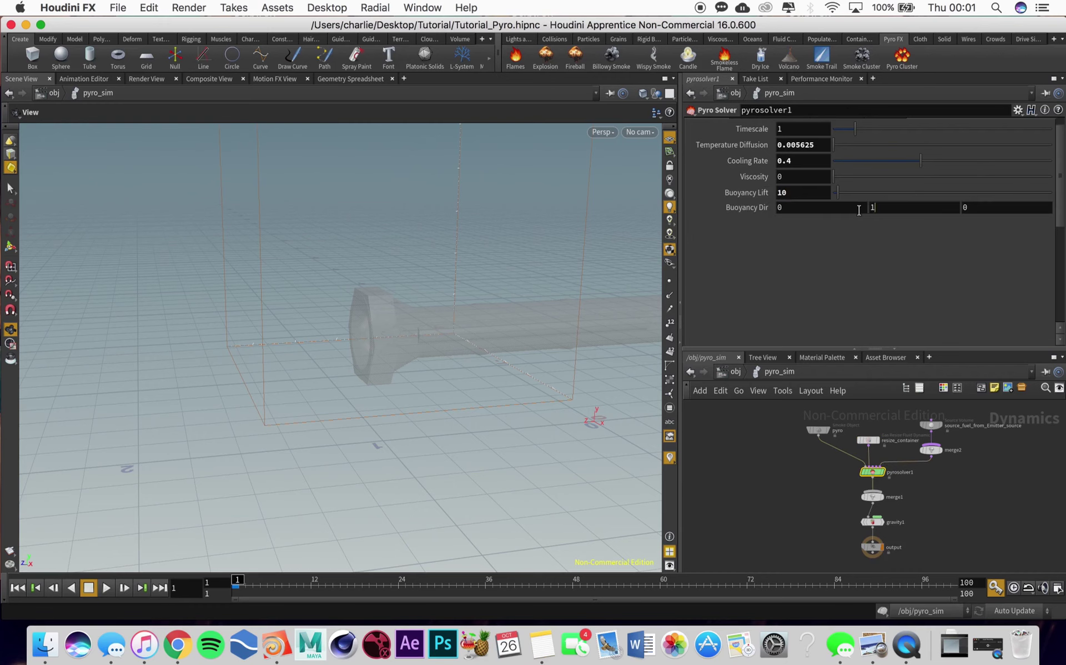
left_click_drag(884, 209, 859, 210)
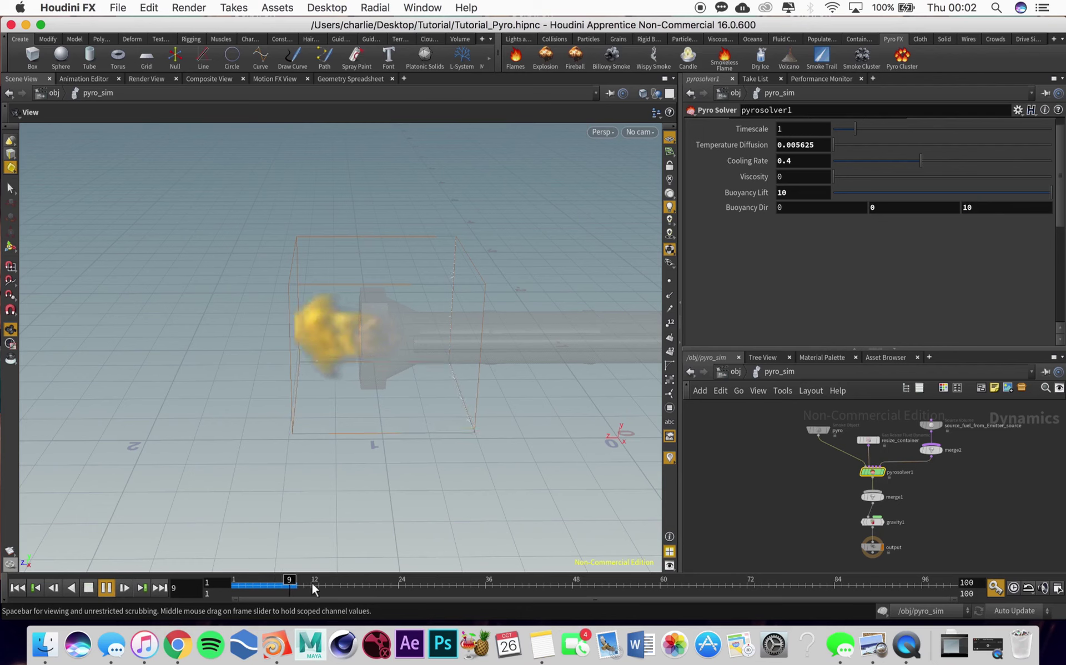
left_click(107, 588)
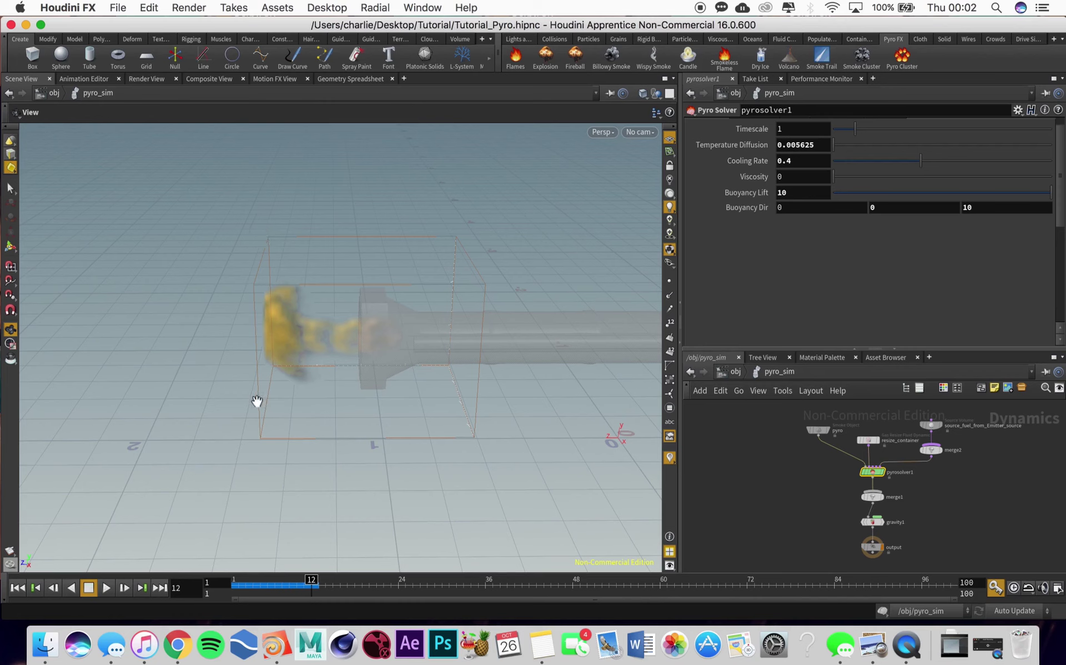
Step: Set the bounds padding of the resize_container node to 0.5 and return to the first frame
left_click(870, 441)
left_click(704, 172)
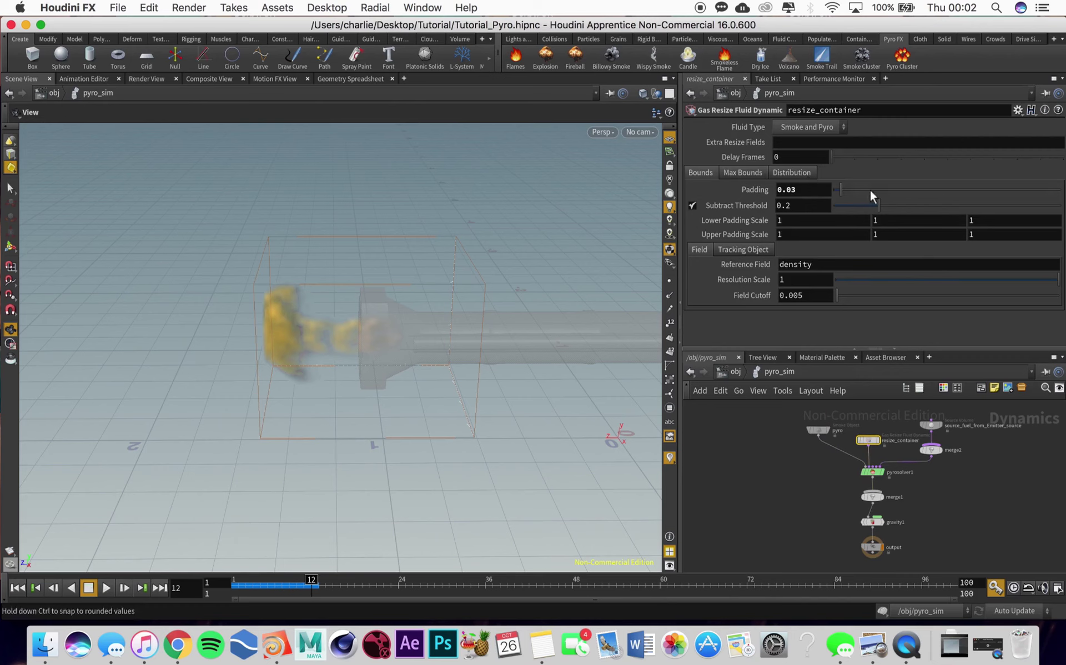
left_click_drag(793, 191, 787, 190)
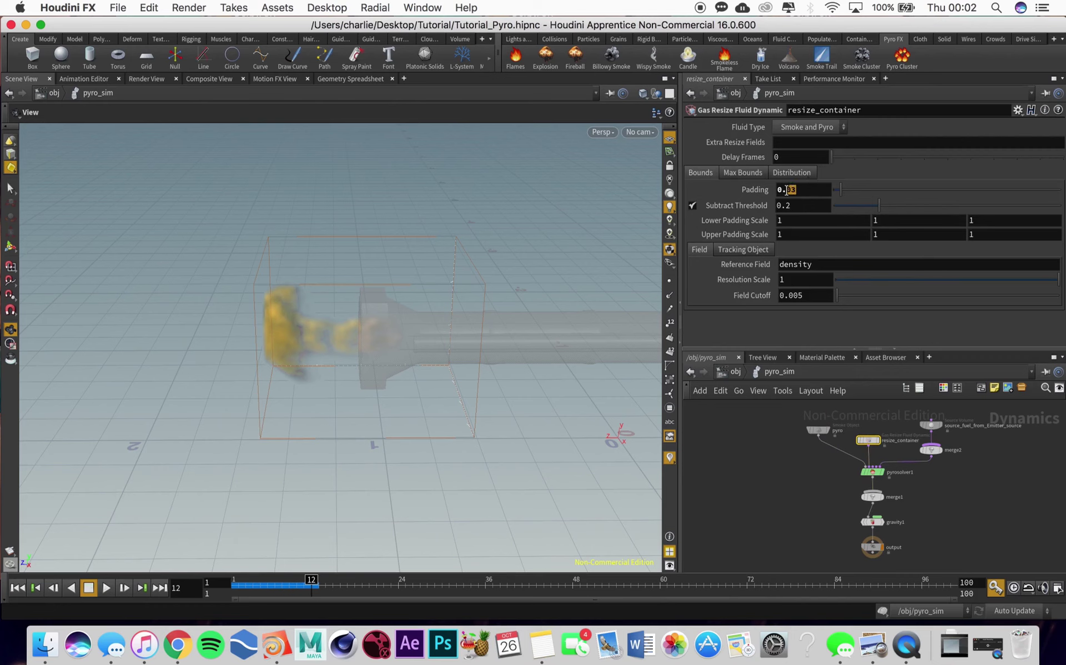
type("5")
key("Return")
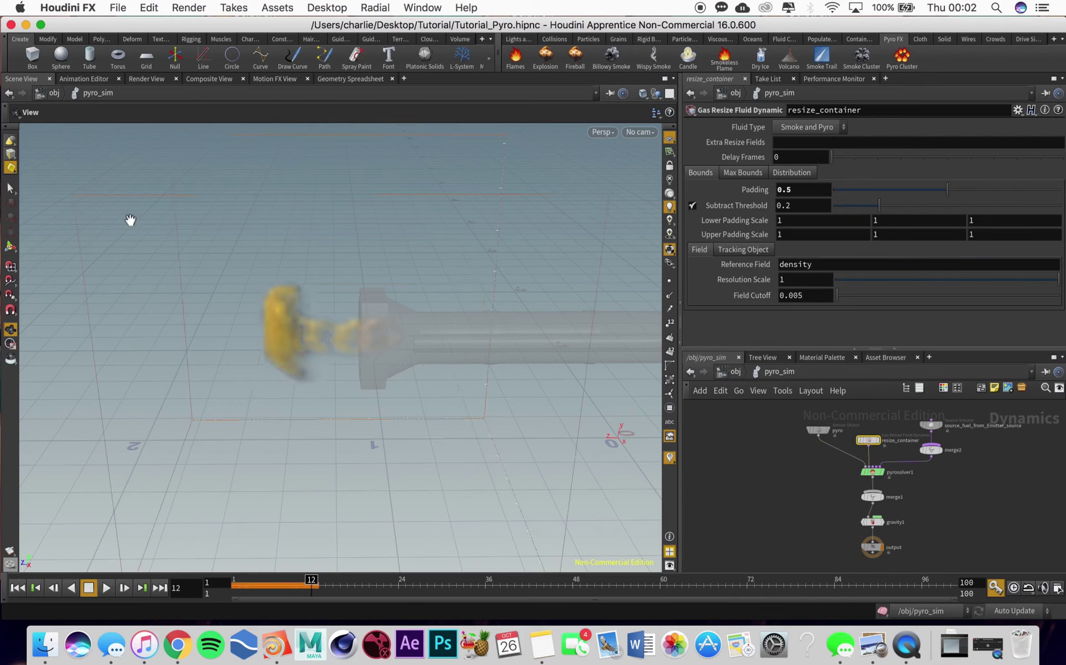
key("ctrl+Left")
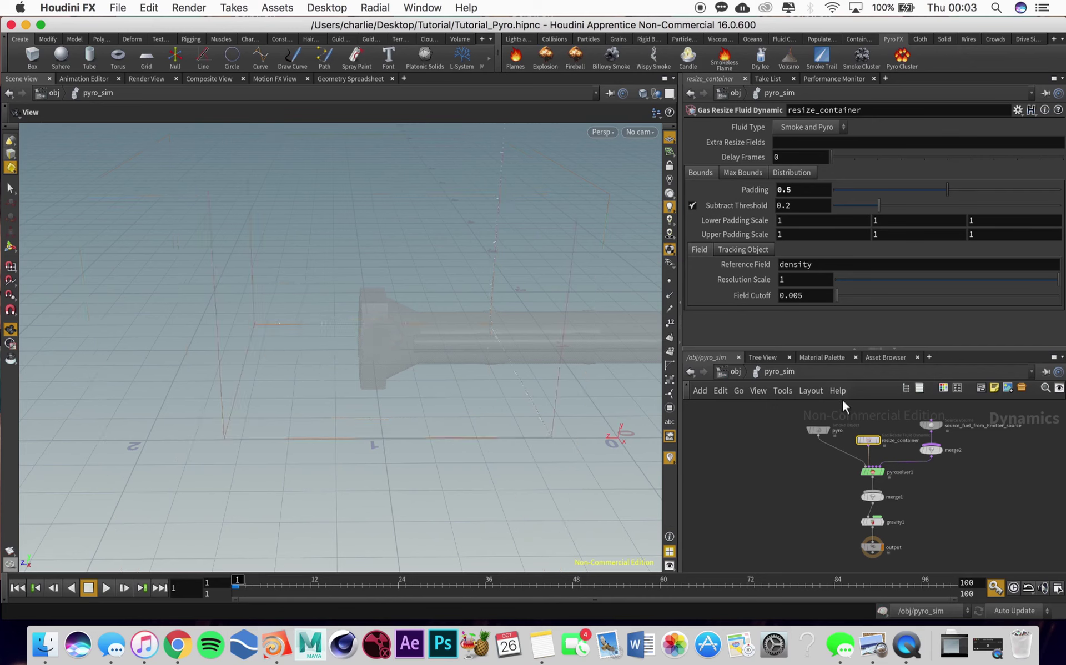
Step: Set the dissipation in the shape settings of pyrosolver1 to 0.5
mouse_move(877, 474)
left_click(873, 473)
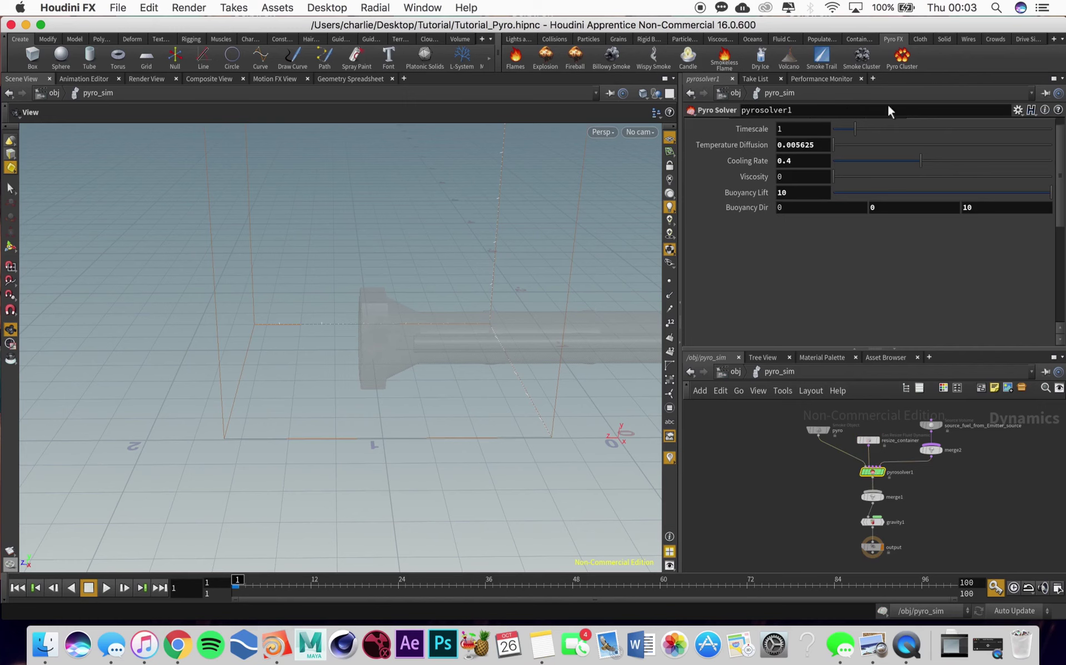
scroll(838, 257, "down", 4)
scroll(840, 259, "up", 5)
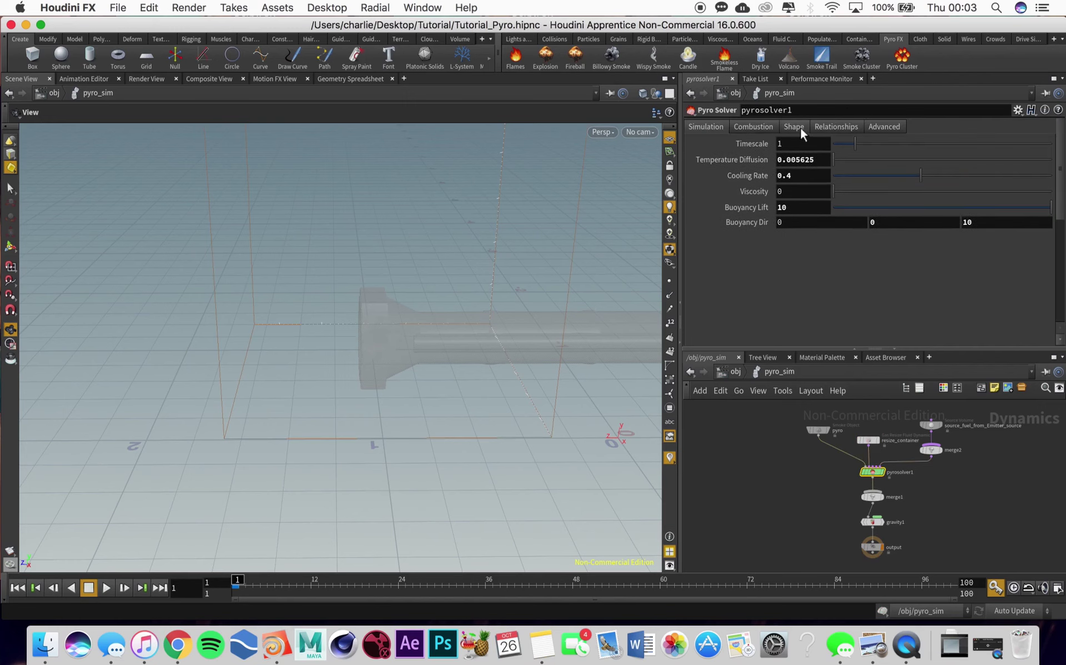
left_click(801, 128)
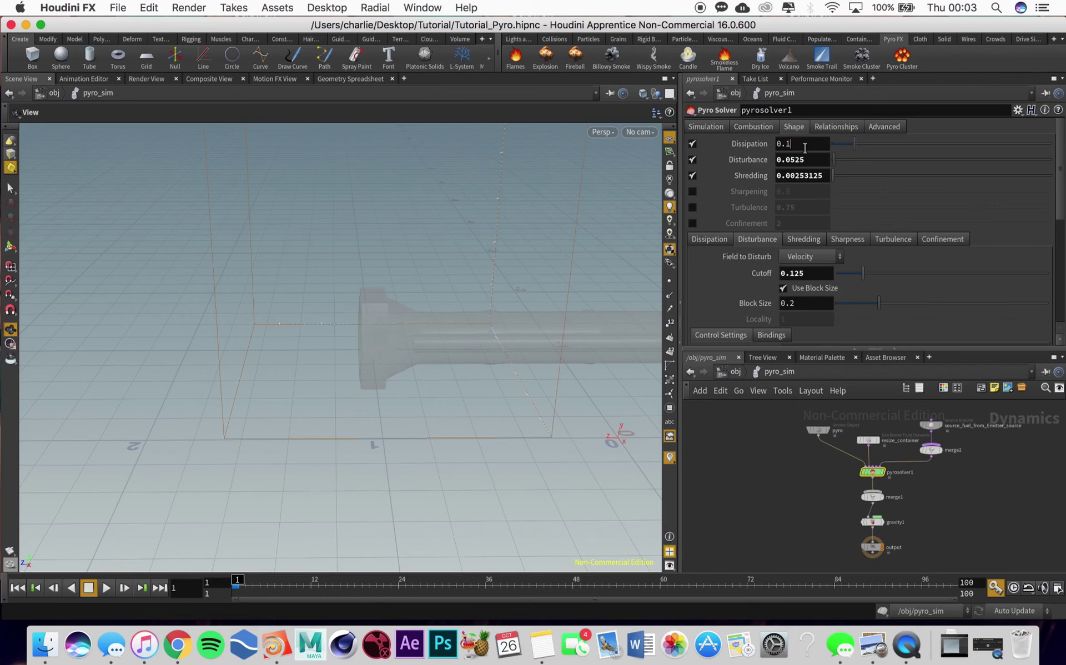
key("BackSpace")
type("5")
key("Return")
Step: Set the solver's shredding to 0.1 and enable turbulence with a value of 0.5
left_click_drag(825, 174, 791, 184)
key("BackSpace")
type("1")
left_click_drag(800, 176, 787, 179)
type("1")
left_click(692, 207)
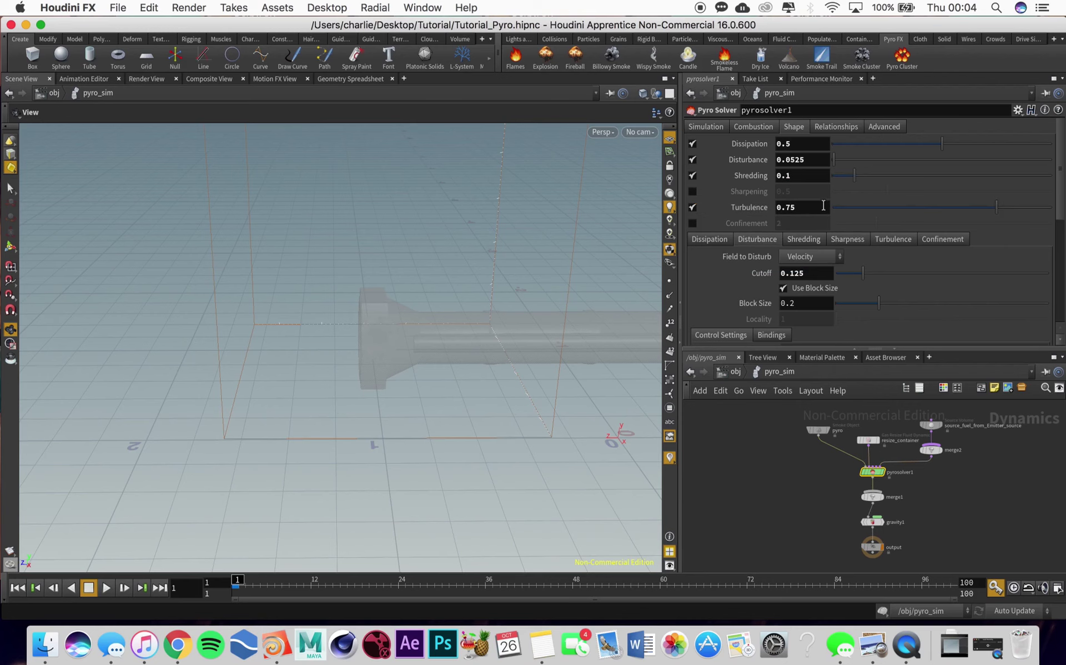
left_click_drag(798, 206, 784, 203)
type("5")
key("Return")
Step: In the detailed turbulence settings, set the swirl size to 0.5 and the turbulence to 3
left_click(893, 240)
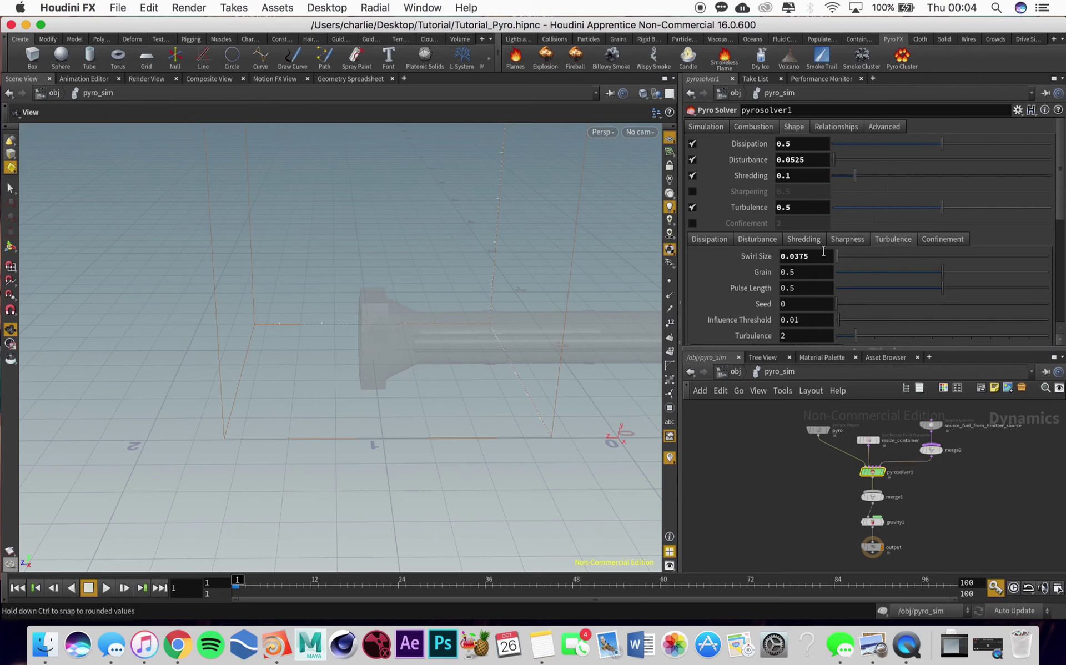
left_click_drag(812, 256, 790, 255)
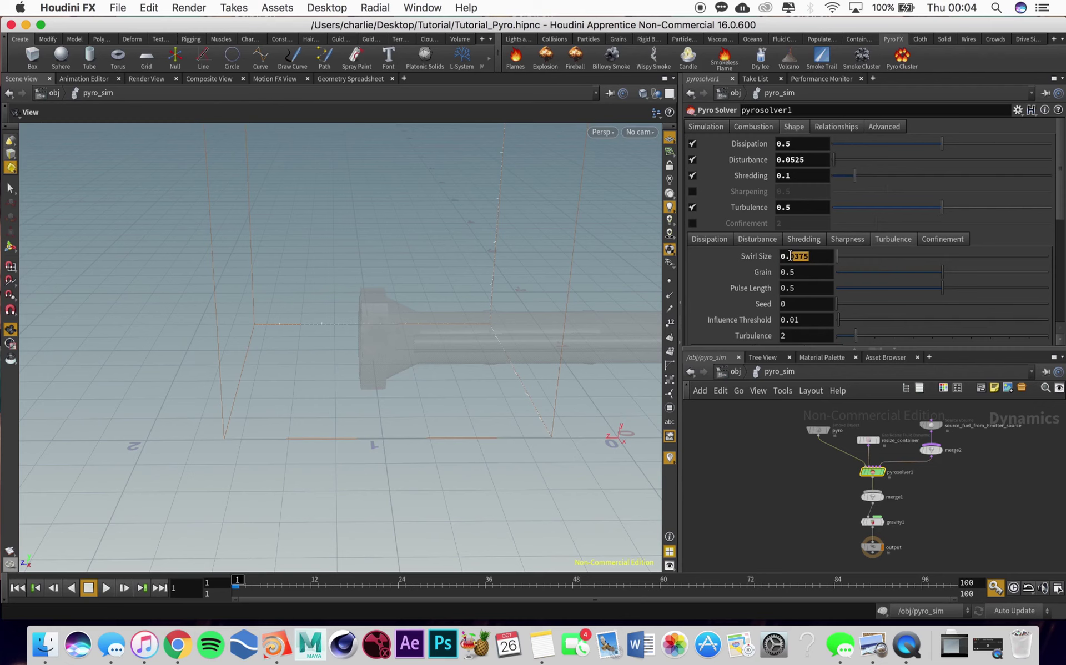
type("5")
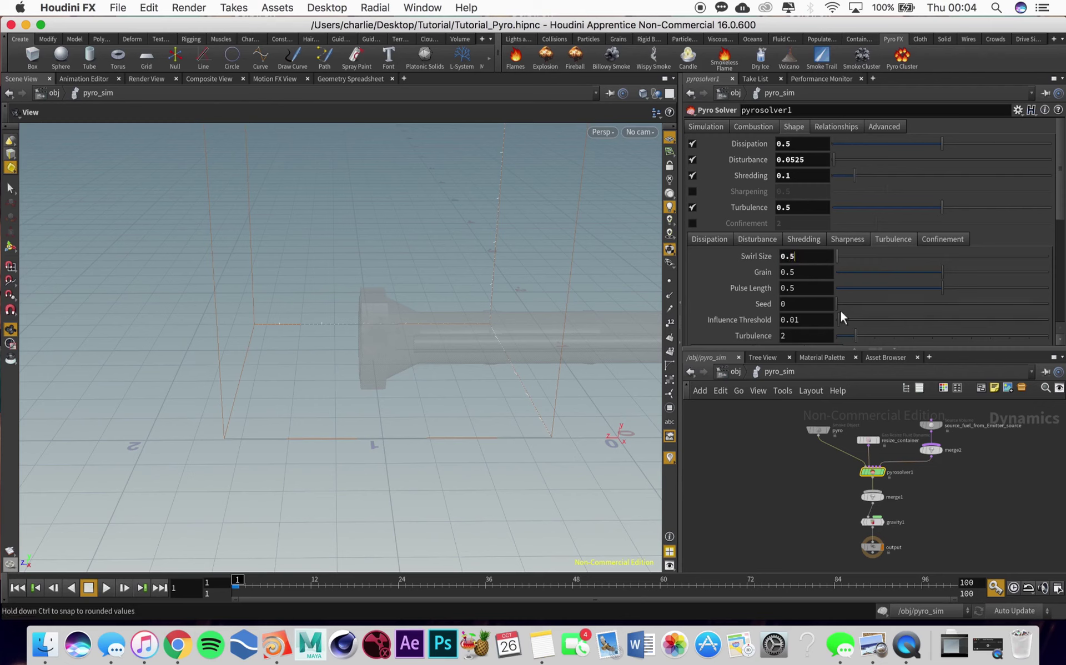
key("Return")
double_click(795, 335)
type("3")
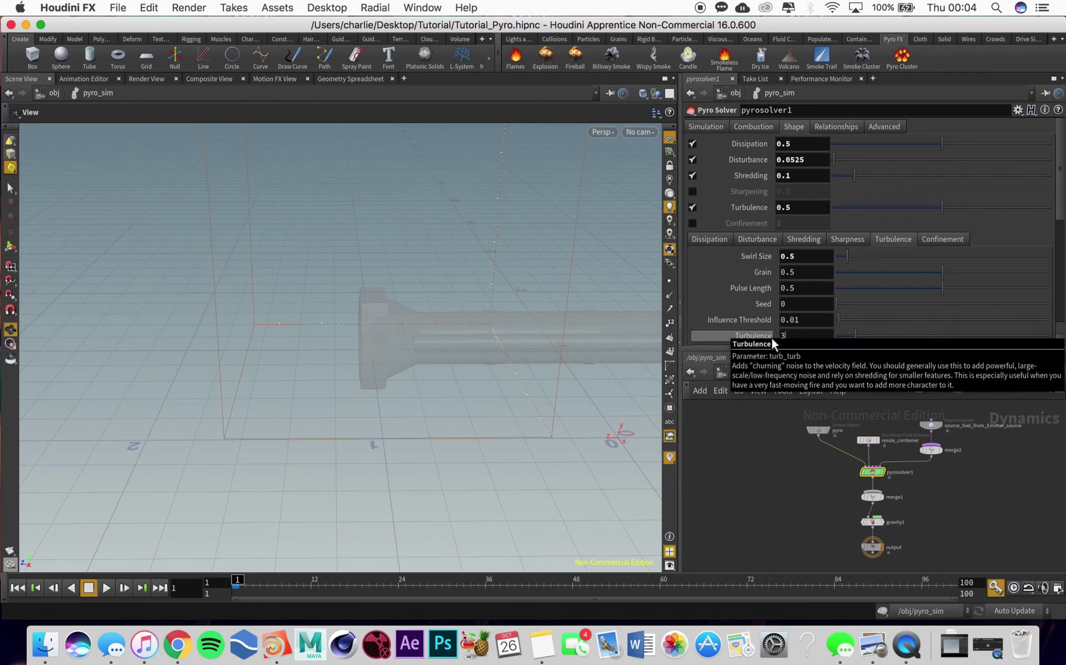
key("Return")
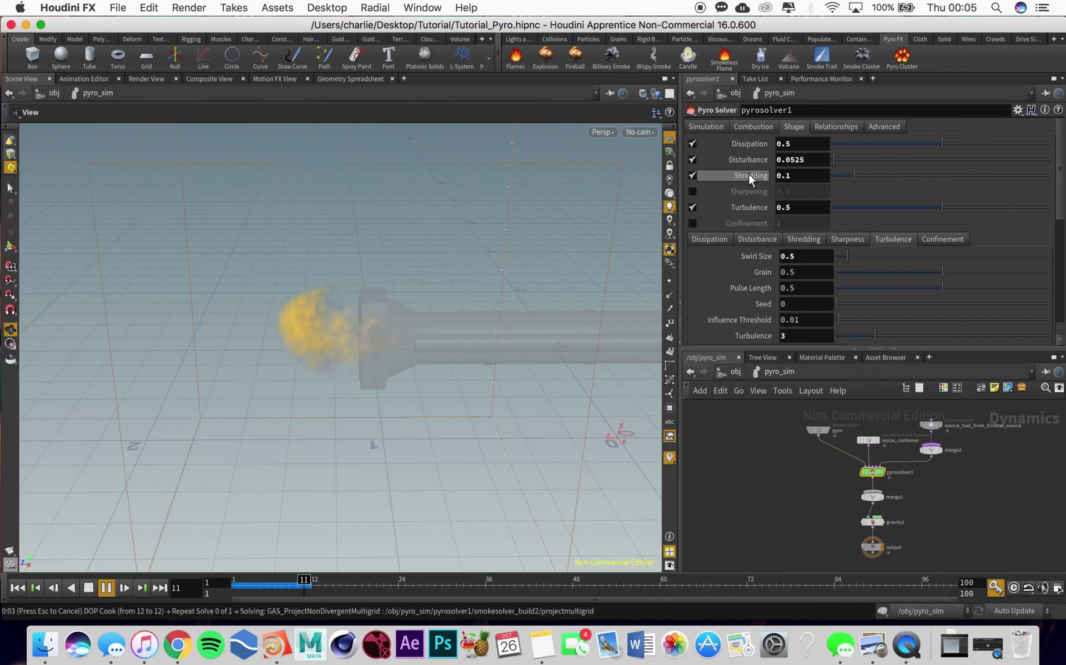
Step: Play the simulation to about frame 18 to check the new shape settings, and return to the first frame
mouse_move(749, 173)
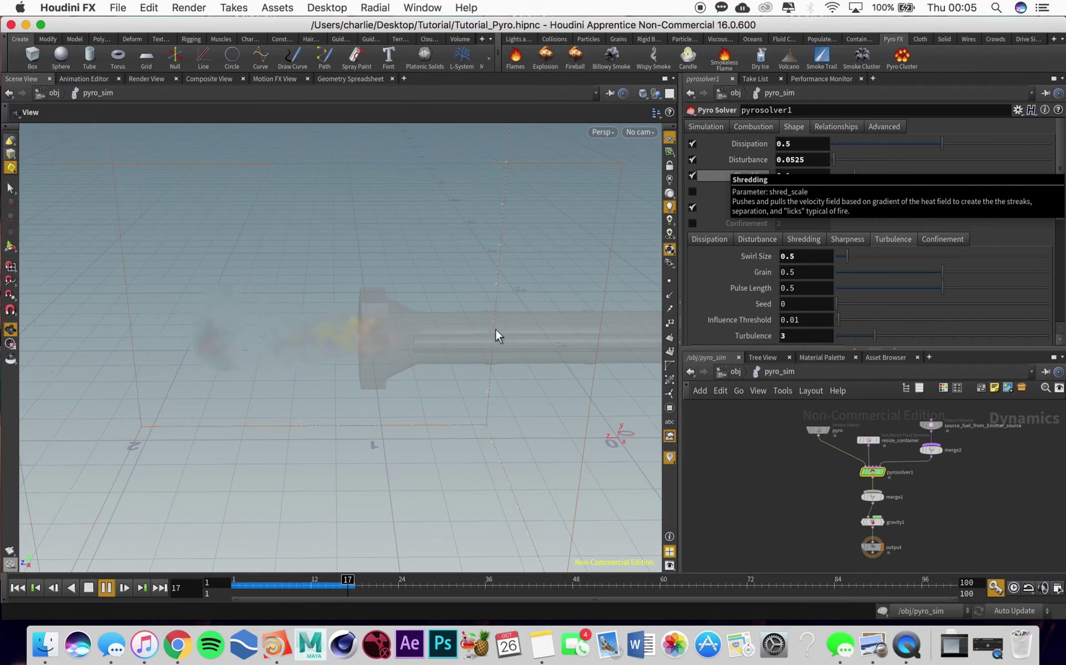
left_click(107, 587)
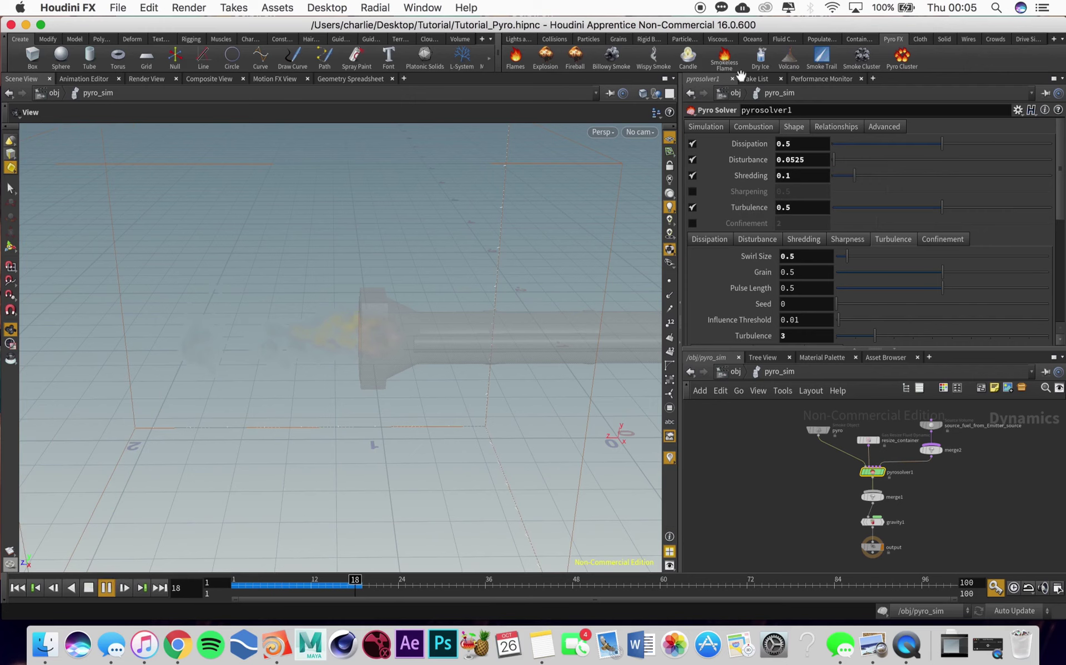
left_click(18, 587)
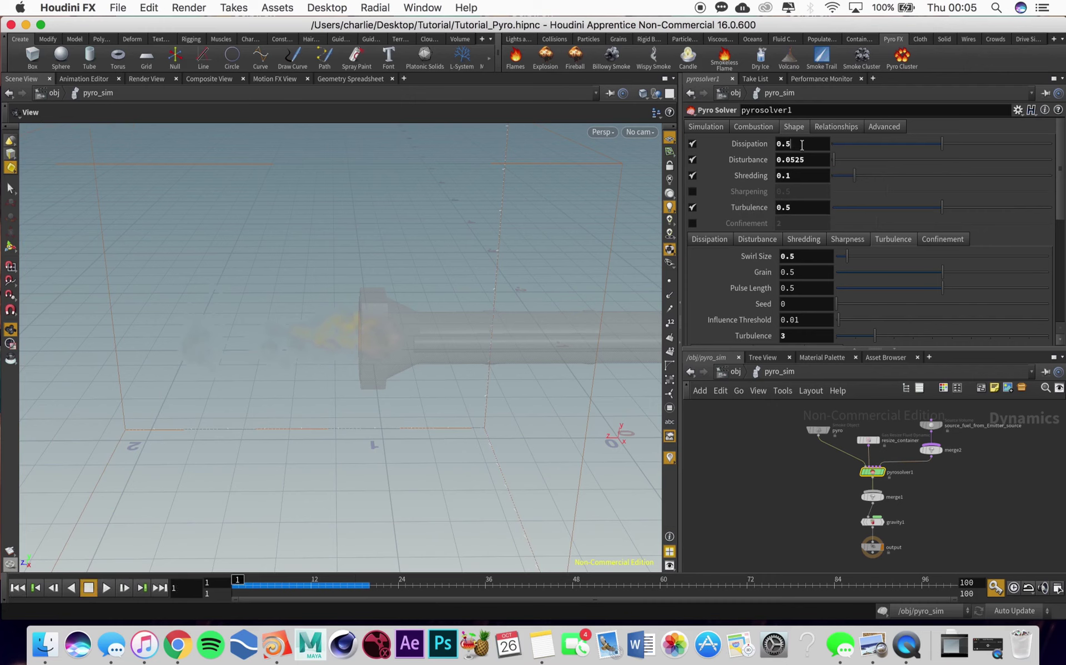
Step: Set the solver's dissipation to 0.1 and play the simulation from the first frame to about frame 23
left_click_drag(791, 143, 786, 144)
type("1")
key("Return")
left_click(18, 588)
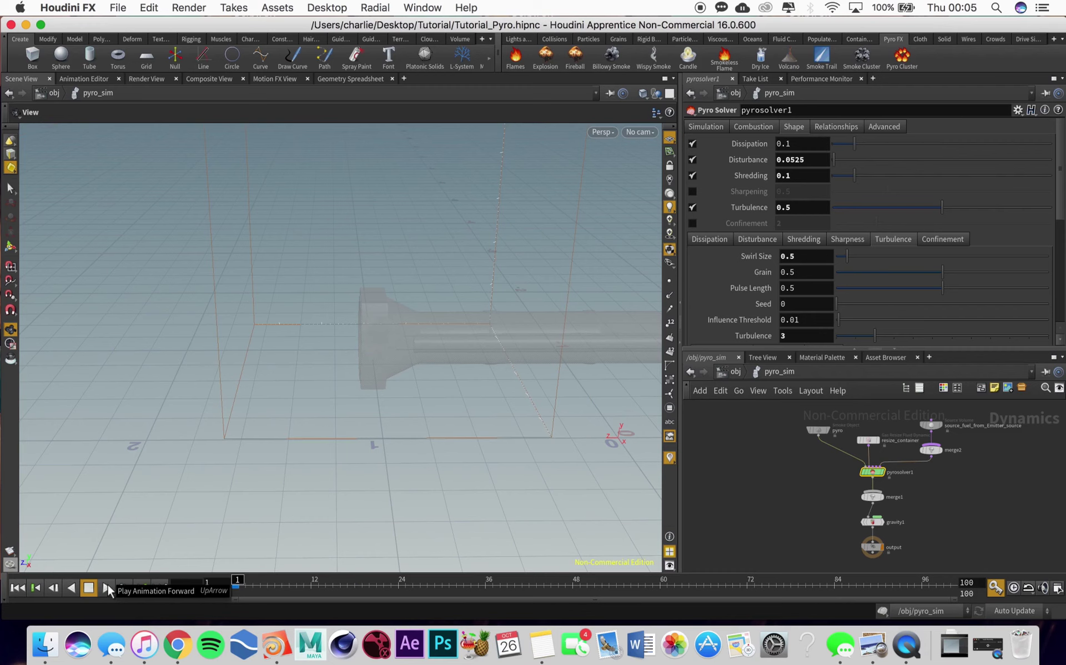
left_click(108, 586)
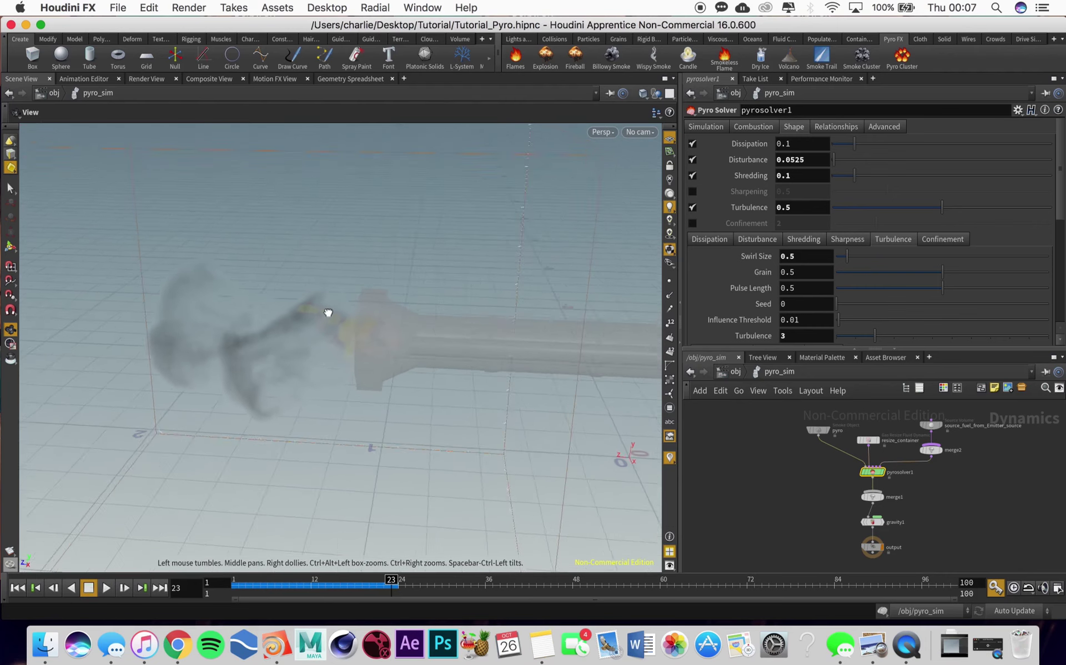
Step: Examine the smoke and fire at the launcher's muzzle from several angles and review the solver's buoyancy settings
left_click_drag(329, 313, 297, 414)
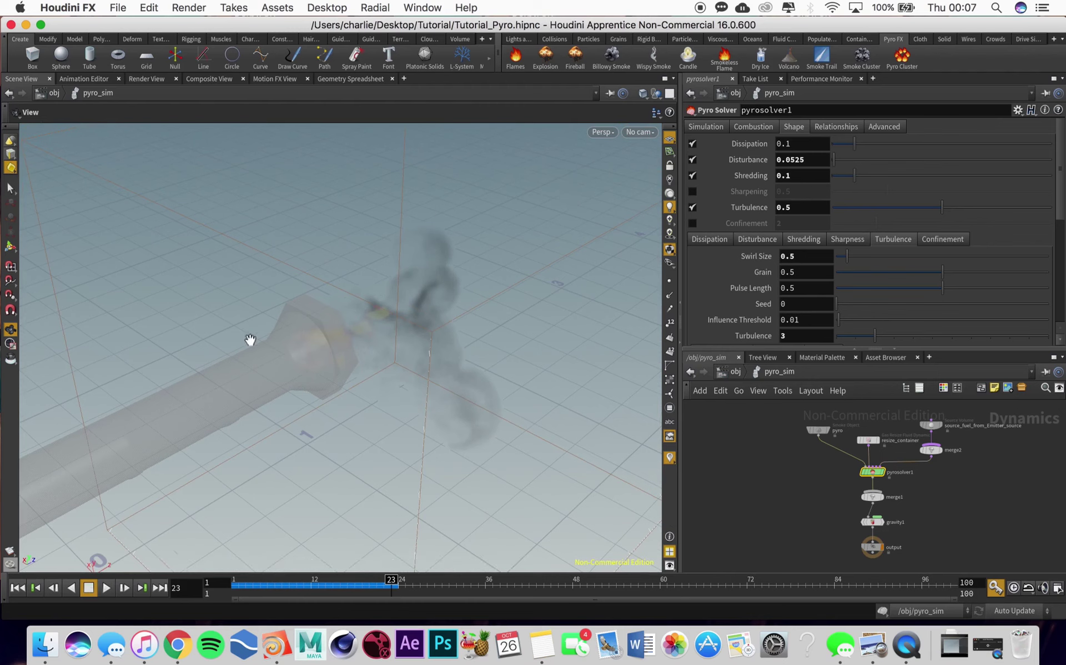
left_click_drag(333, 344, 239, 383)
left_click_drag(363, 435, 286, 486)
left_click_drag(326, 400, 389, 319)
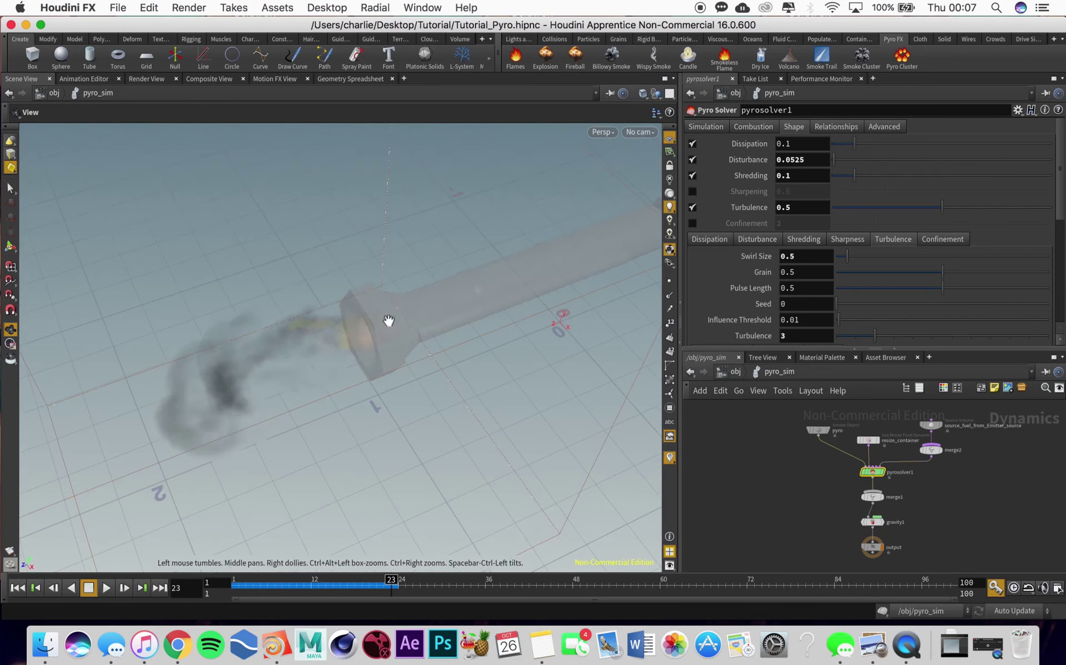
left_click_drag(163, 307, 282, 383)
left_click_drag(372, 339, 521, 222)
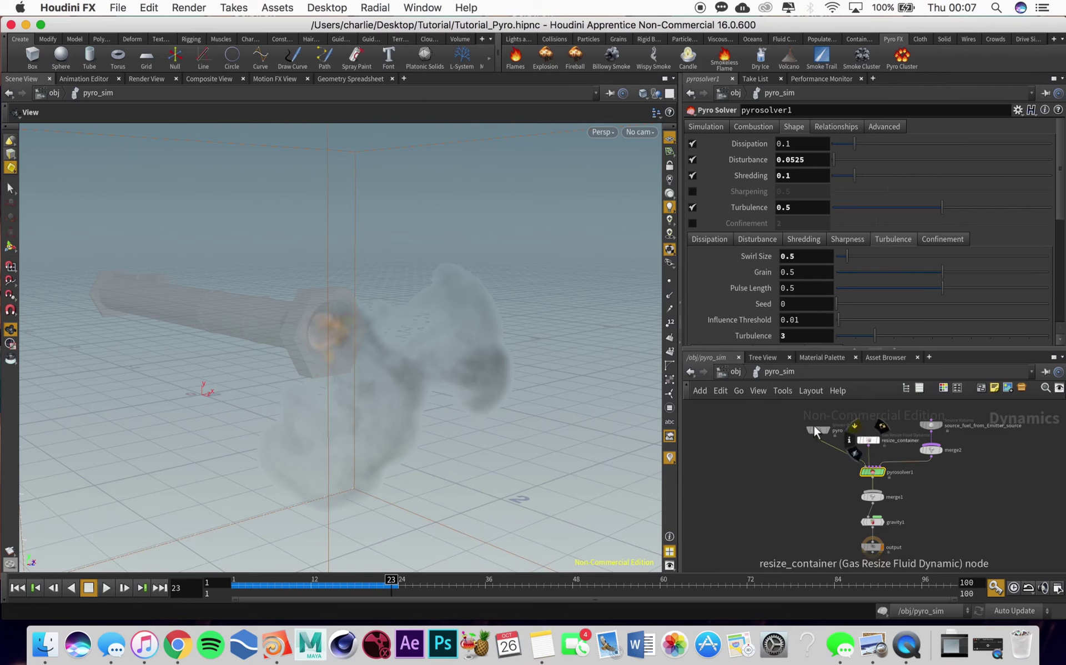
left_click(718, 128)
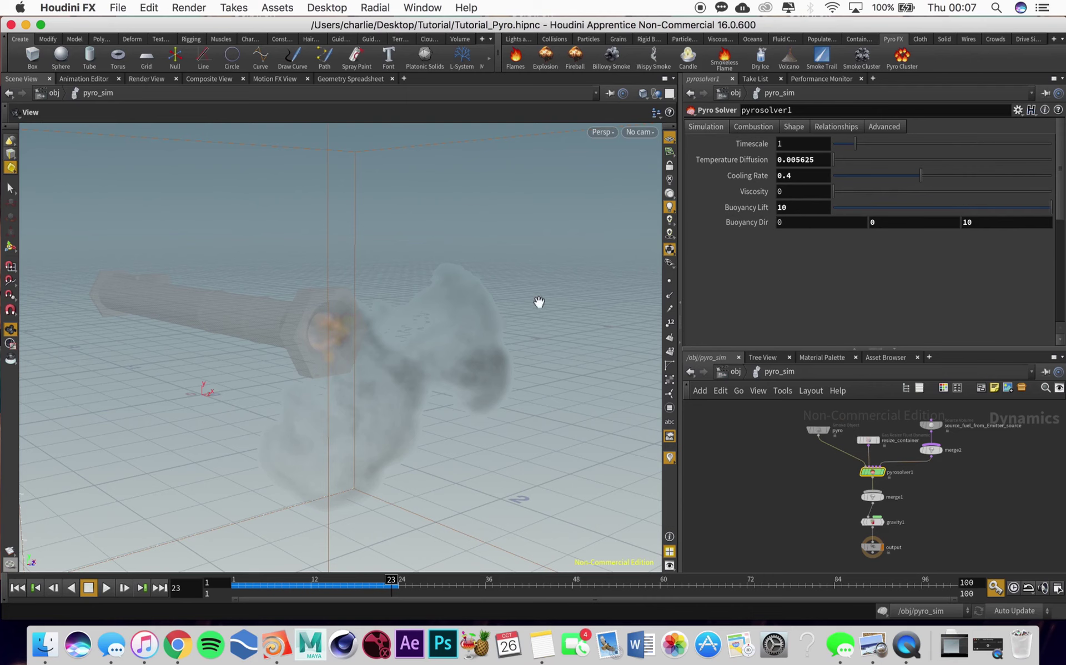
left_click_drag(445, 334, 265, 433)
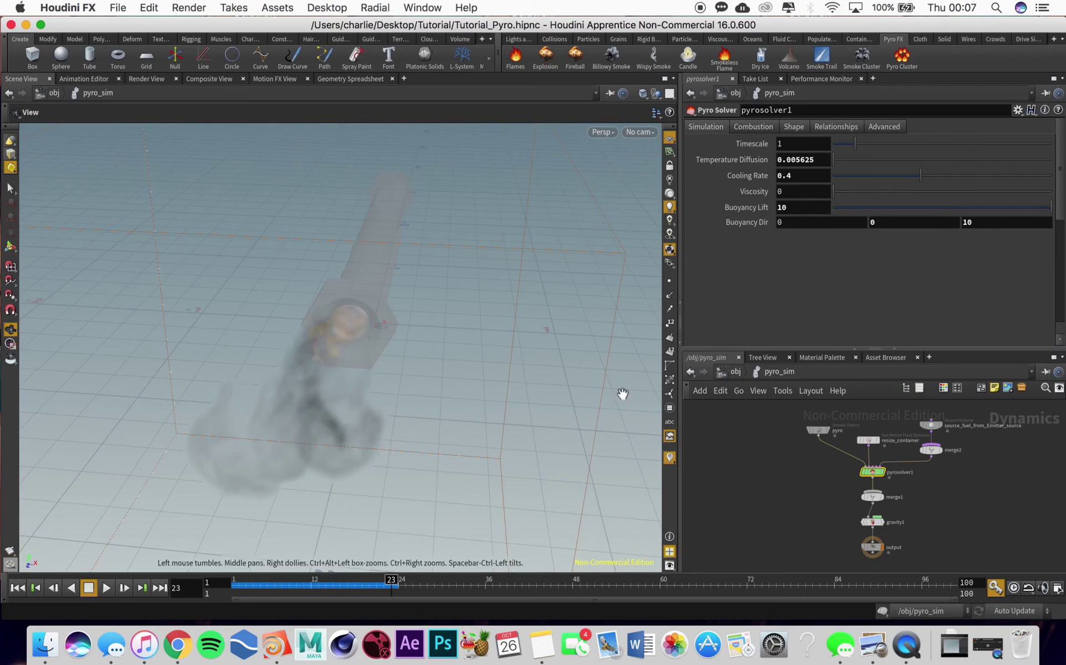
left_click_drag(547, 285, 515, 284)
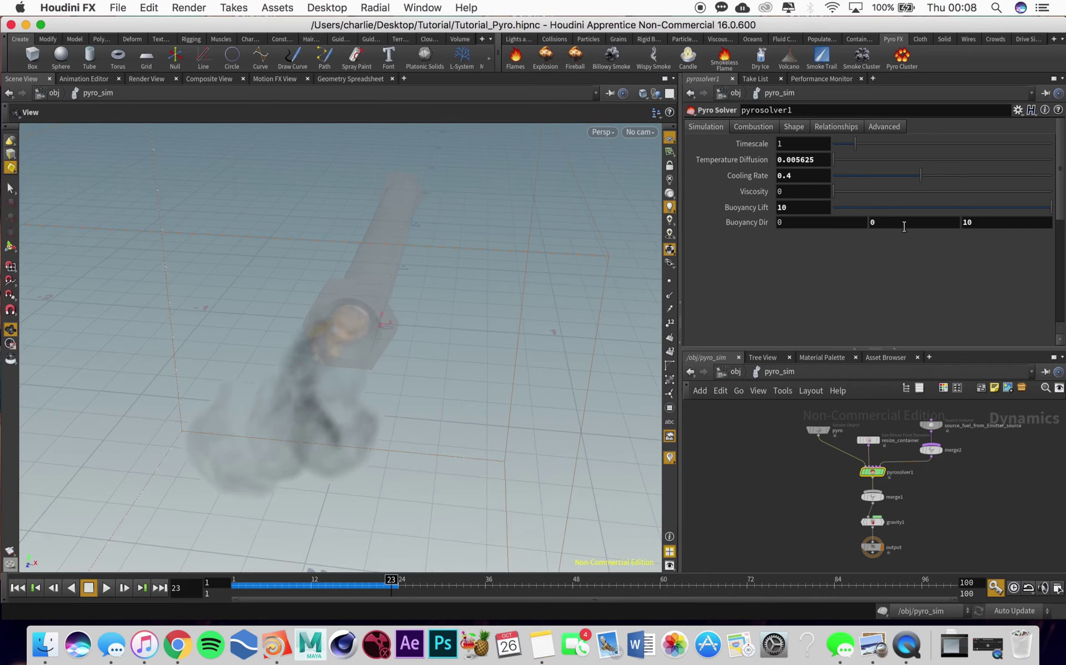
left_click_drag(561, 283, 438, 285)
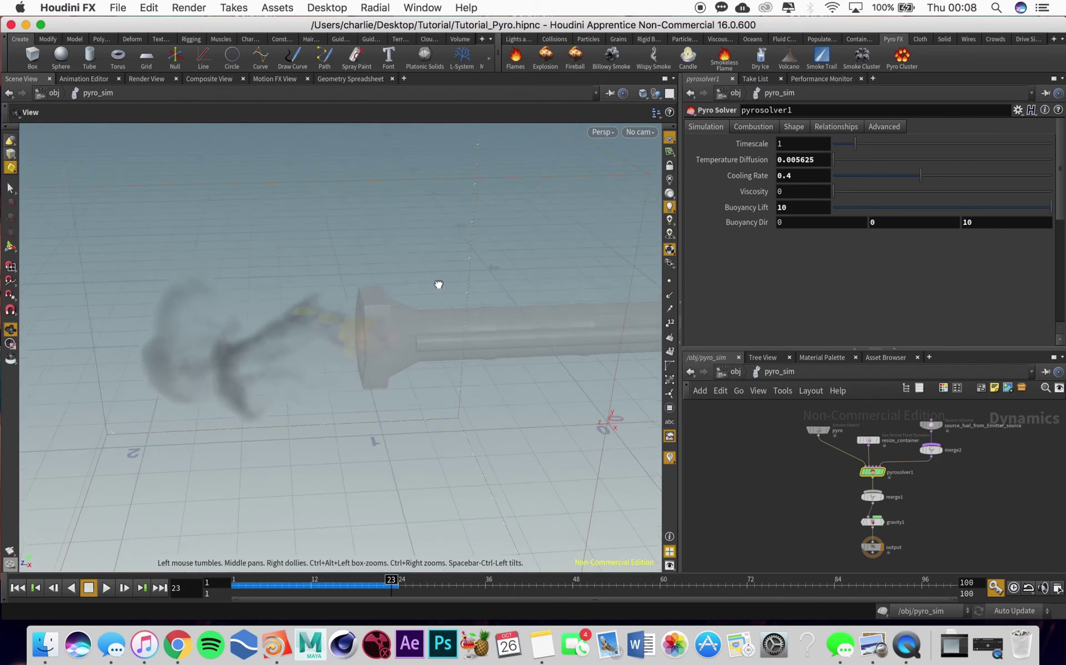
Step: Set the division size of the pyro smoke object to 0.009 and return to the first frame
left_click(820, 430)
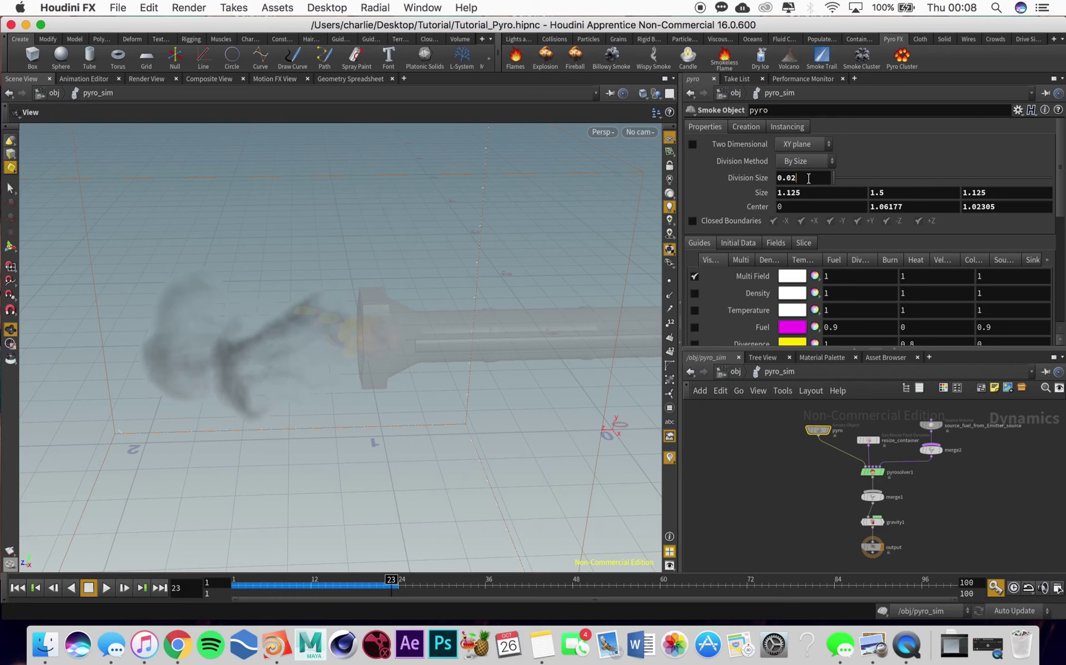
key("BackSpace")
type("09")
key("Return")
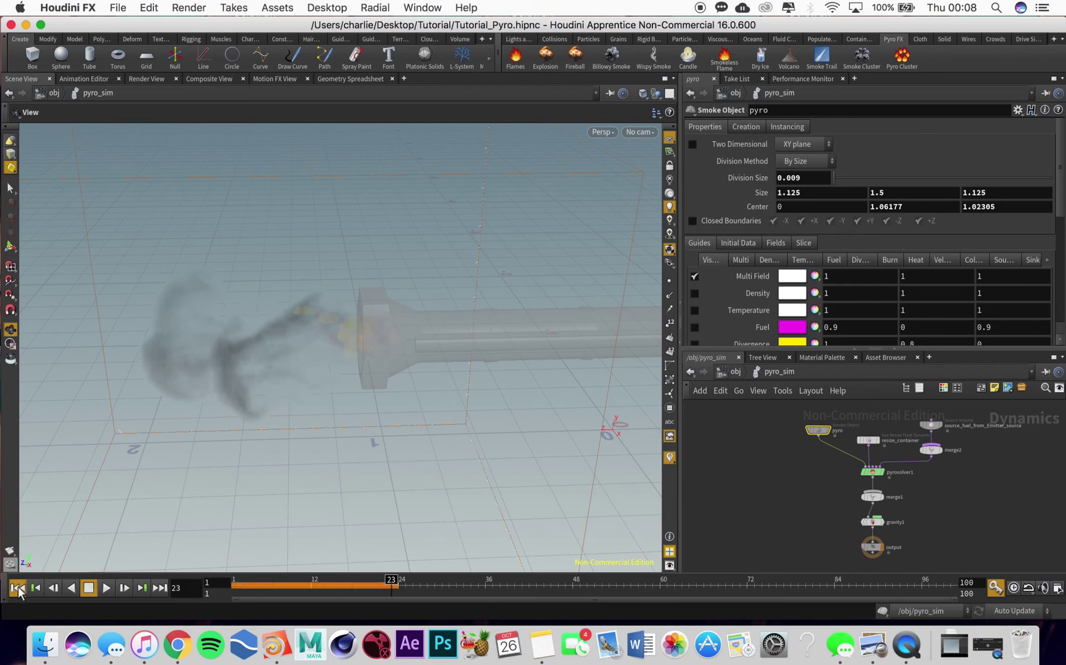
left_click(18, 588)
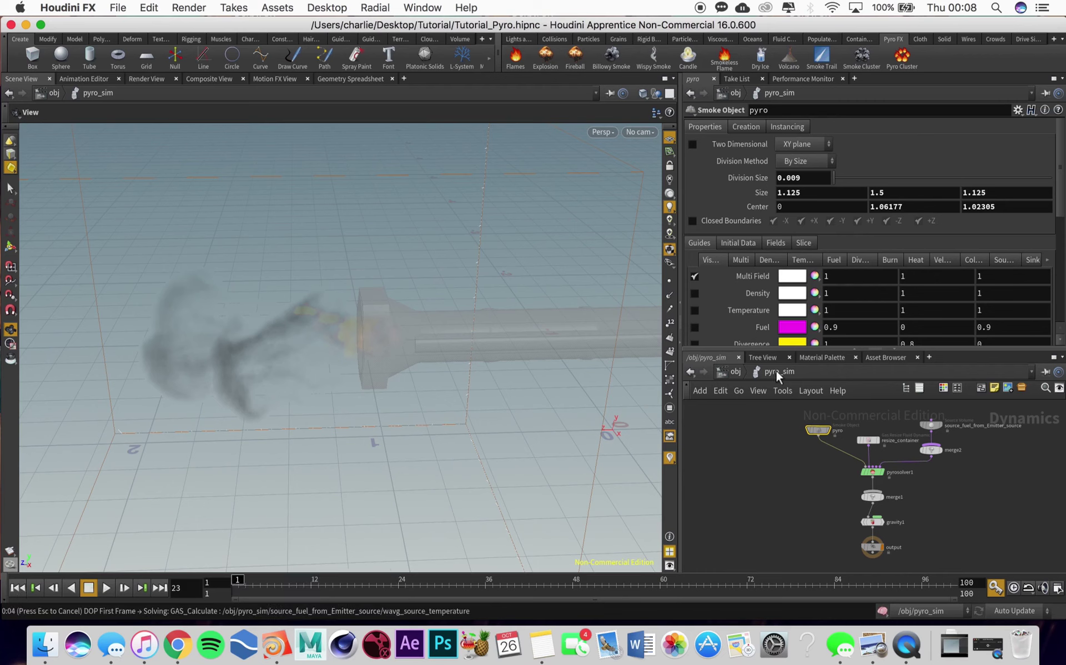
Step: Go back to the object level, lay out the nodes neatly and place the Launcher node apart from the others
left_click(731, 371)
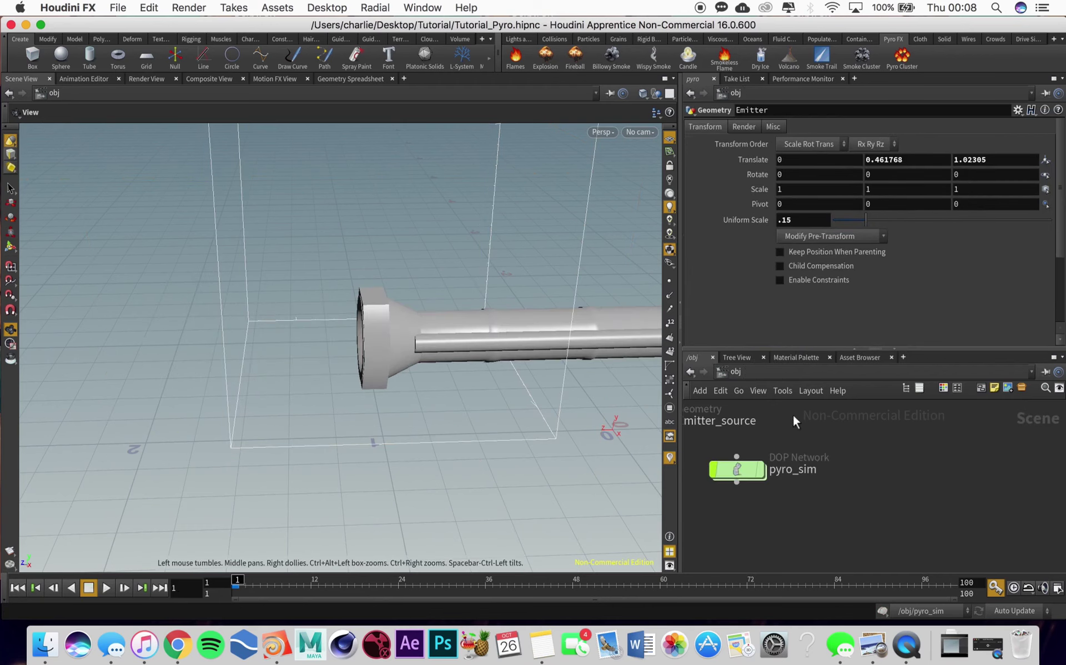
key("l")
key("h")
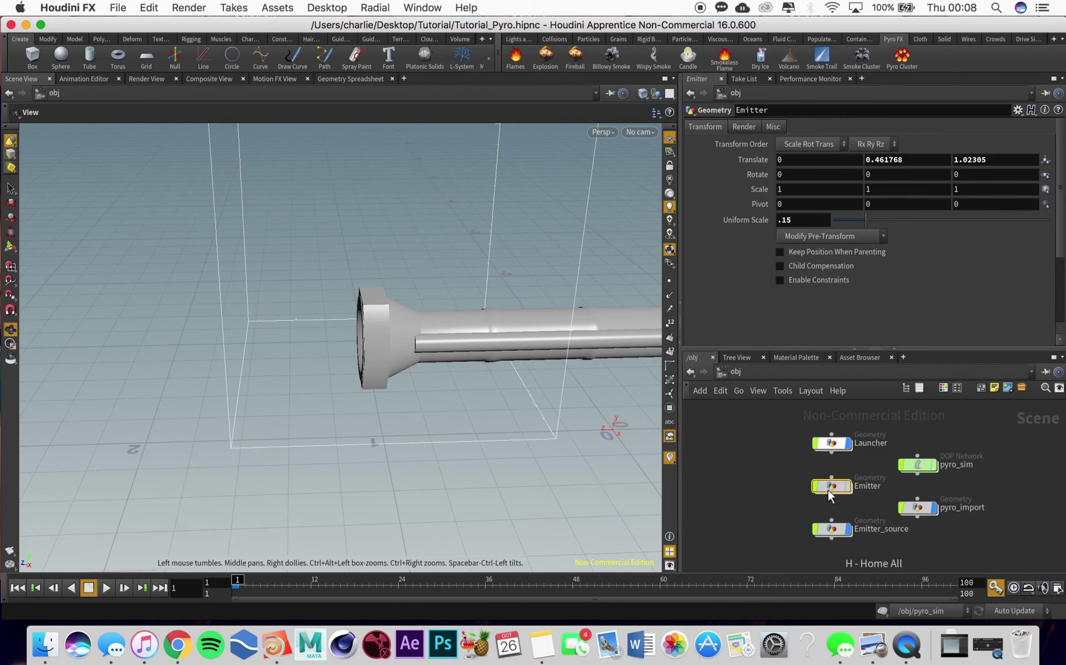
left_click(834, 444)
left_click_drag(835, 443, 741, 421)
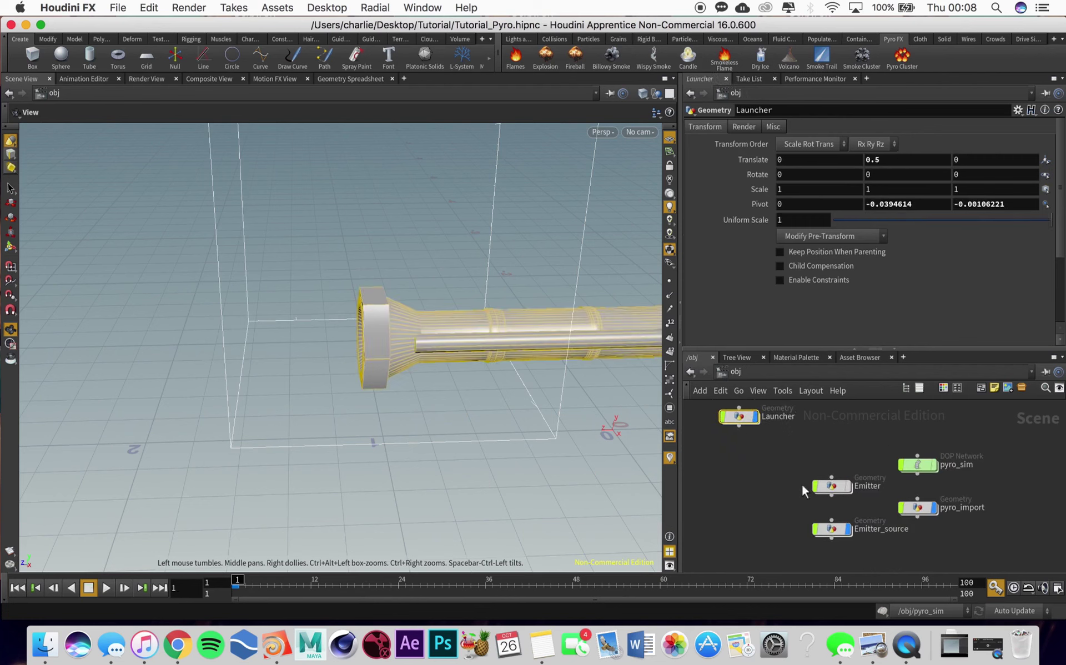
Step: Move the Emitter and Emitter_source nodes together to a spot beneath the Launcher node
left_click_drag(787, 463, 745, 556)
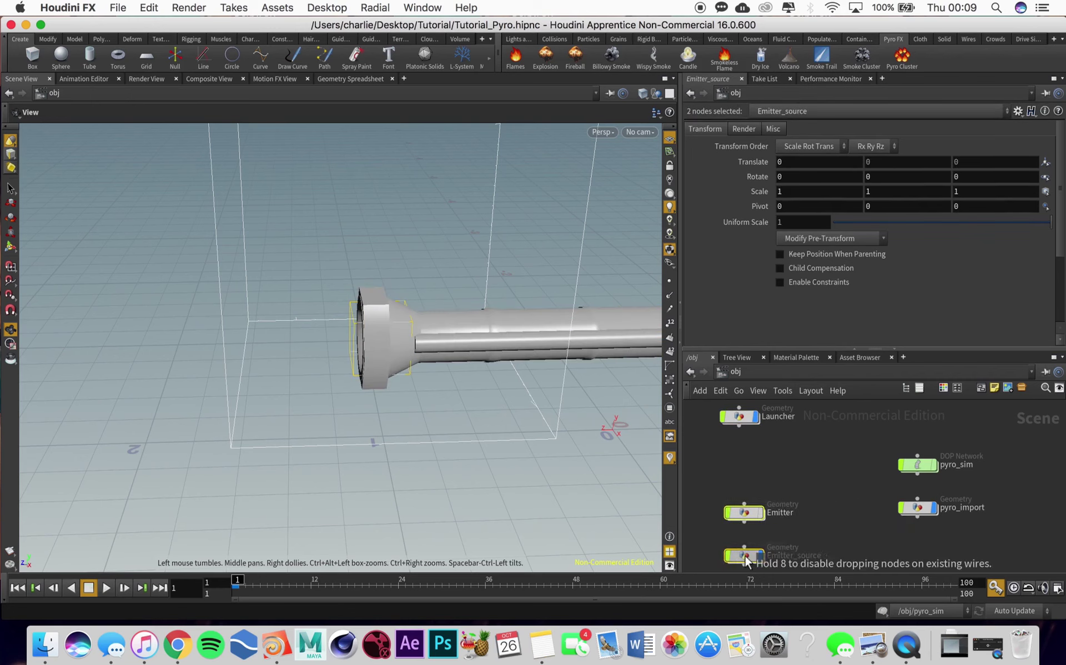
middle_click_drag(943, 543, 826, 489)
Step: Go inside pyro_import and bring up the save-to-file settings of the import_pyrofields node
left_click(803, 473)
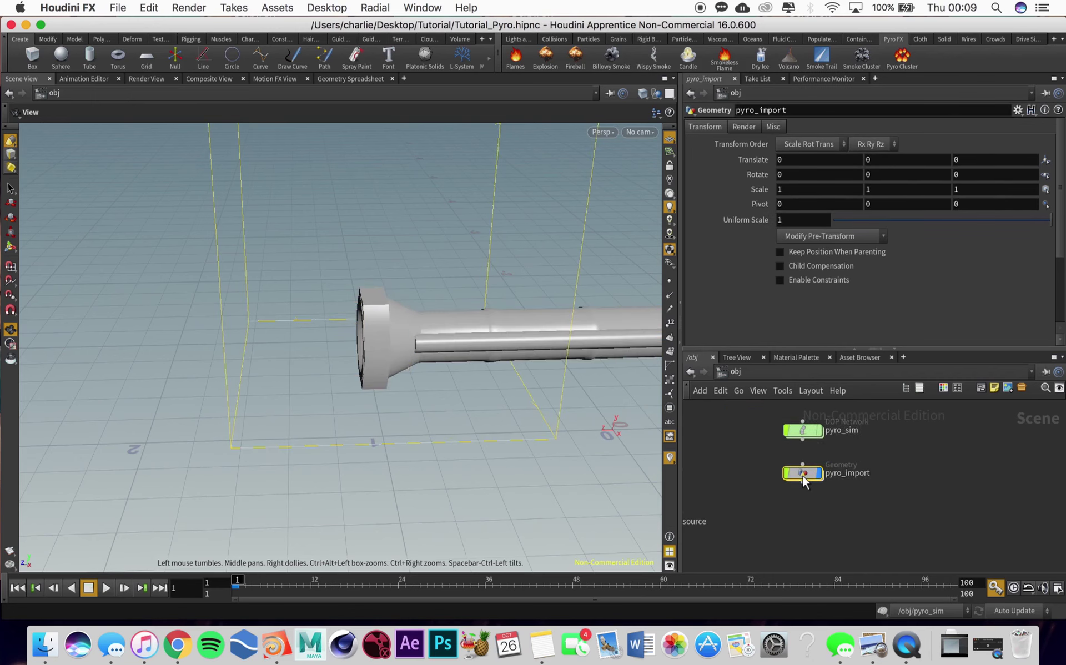
double_click(804, 474)
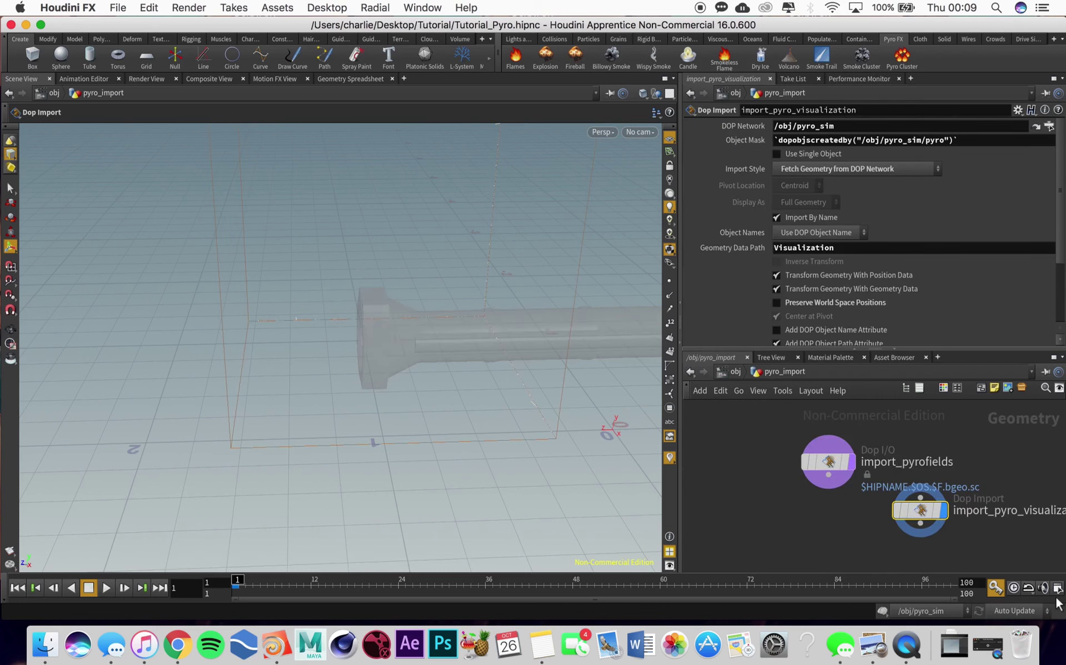
left_click(830, 472)
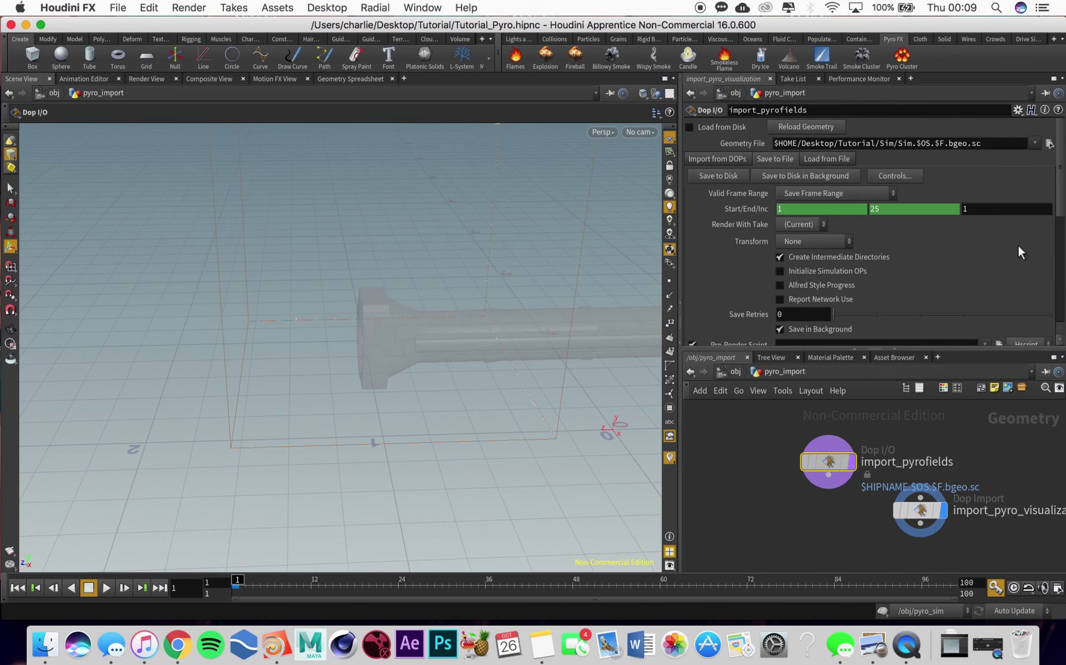
left_click(778, 160)
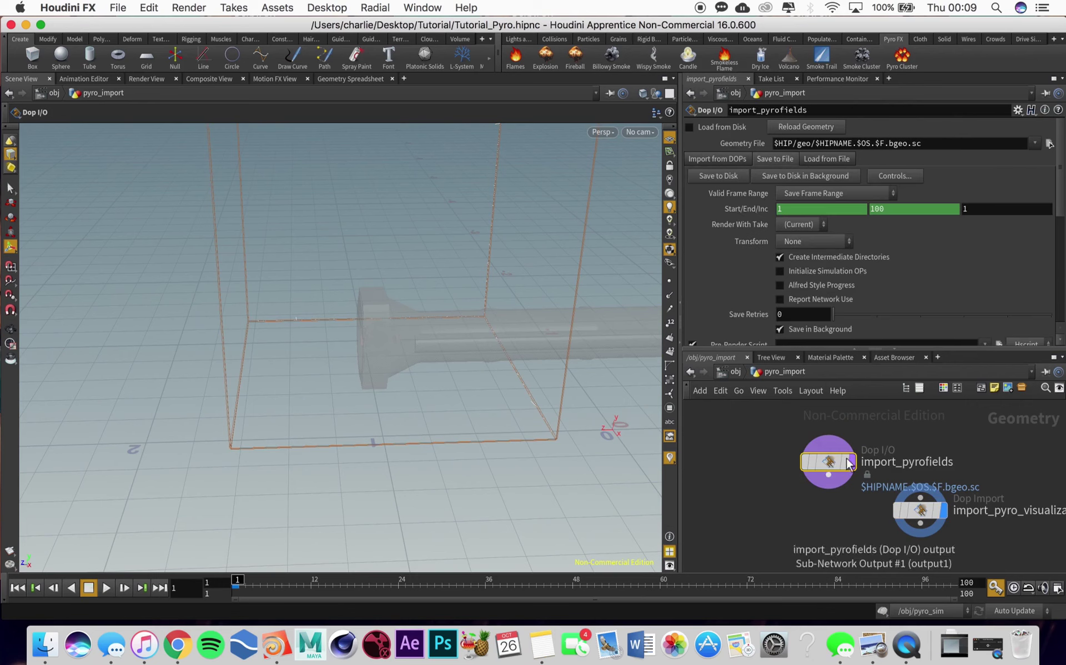
mouse_move(831, 465)
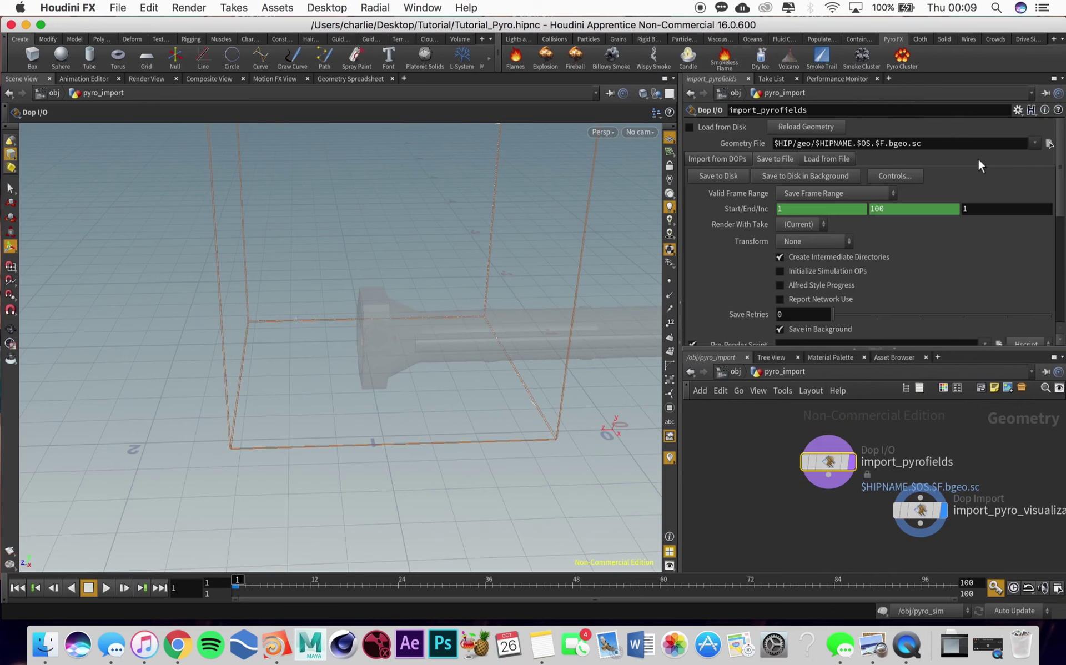
Step: Set the geometry file of import_pyrofields to Tutorial_Sim.$F.bgeo.sc in the Desktop/Tutorial/Sim folder
left_click_drag(948, 144, 875, 144)
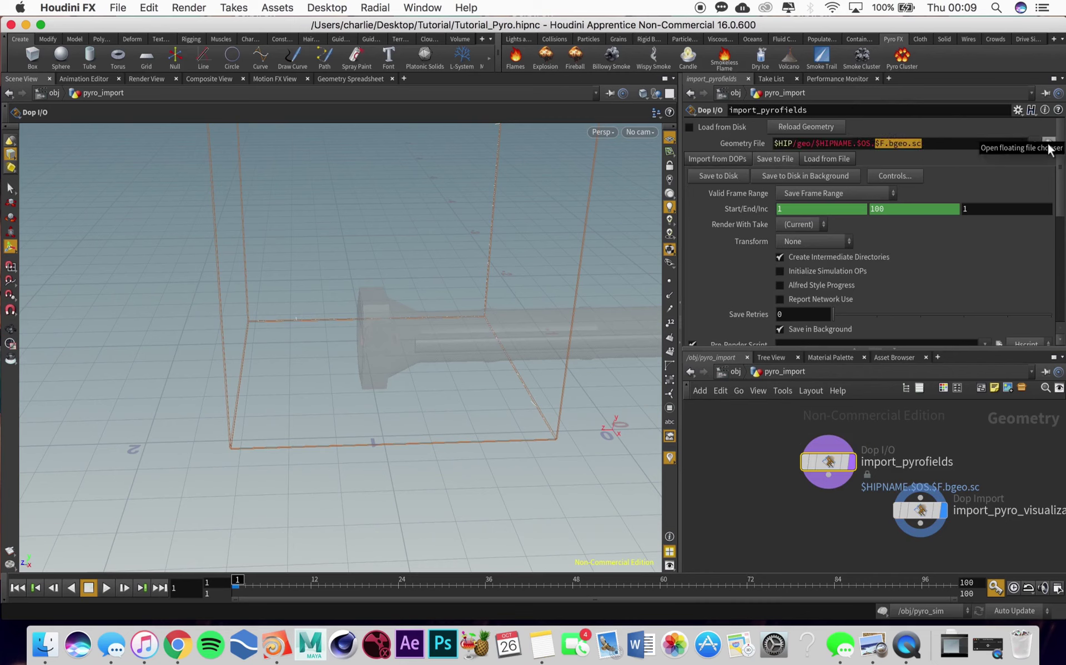
left_click(1049, 142)
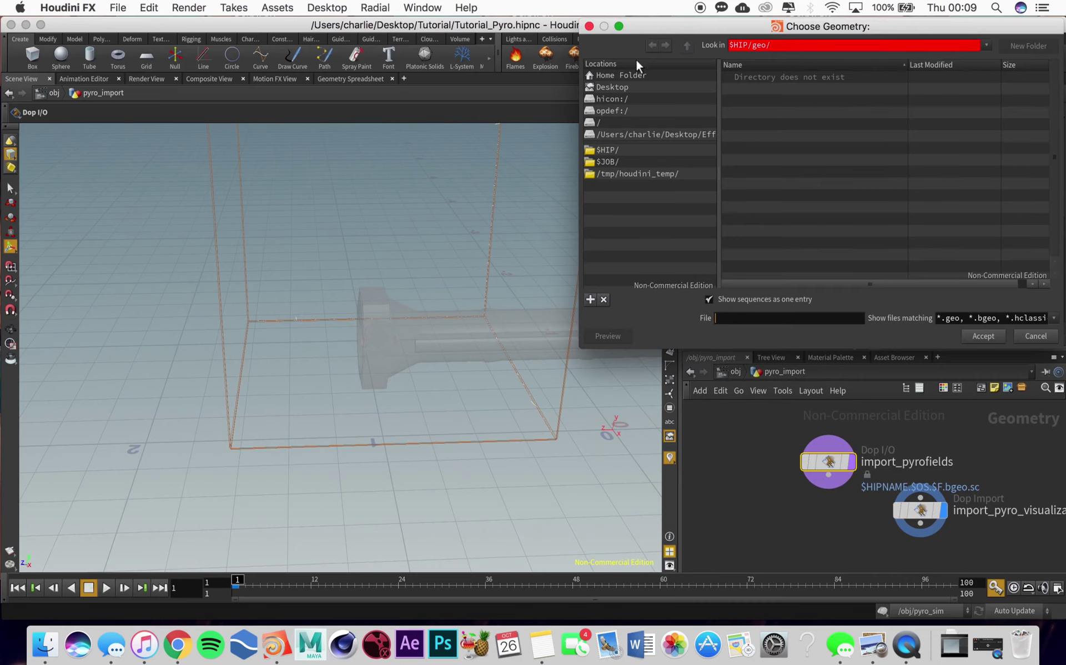
left_click(630, 89)
double_click(769, 113)
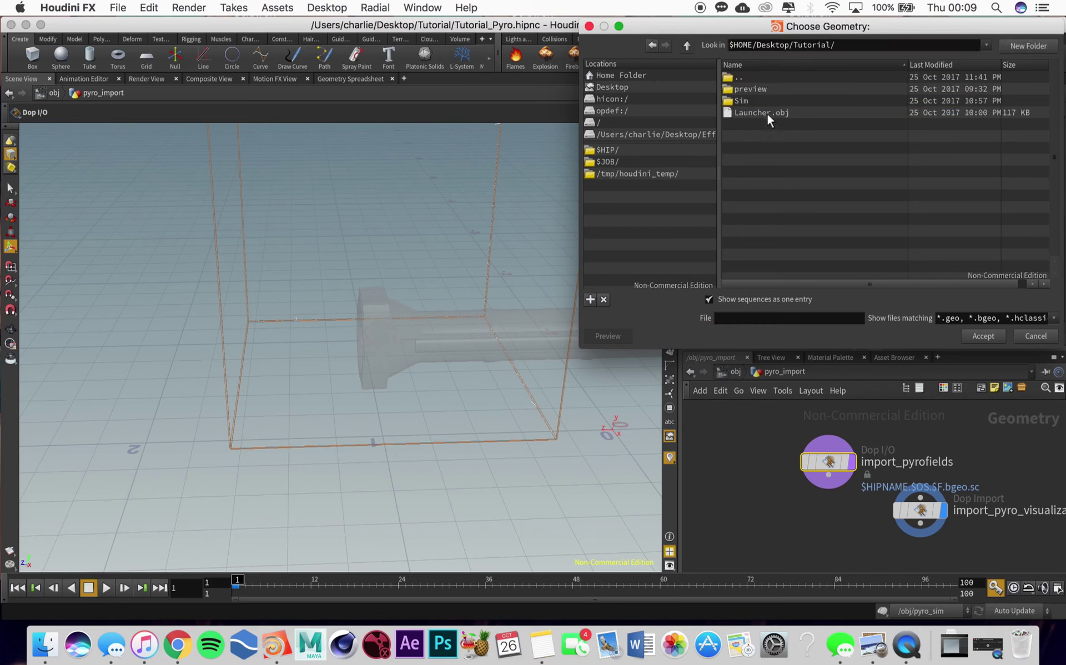
double_click(753, 101)
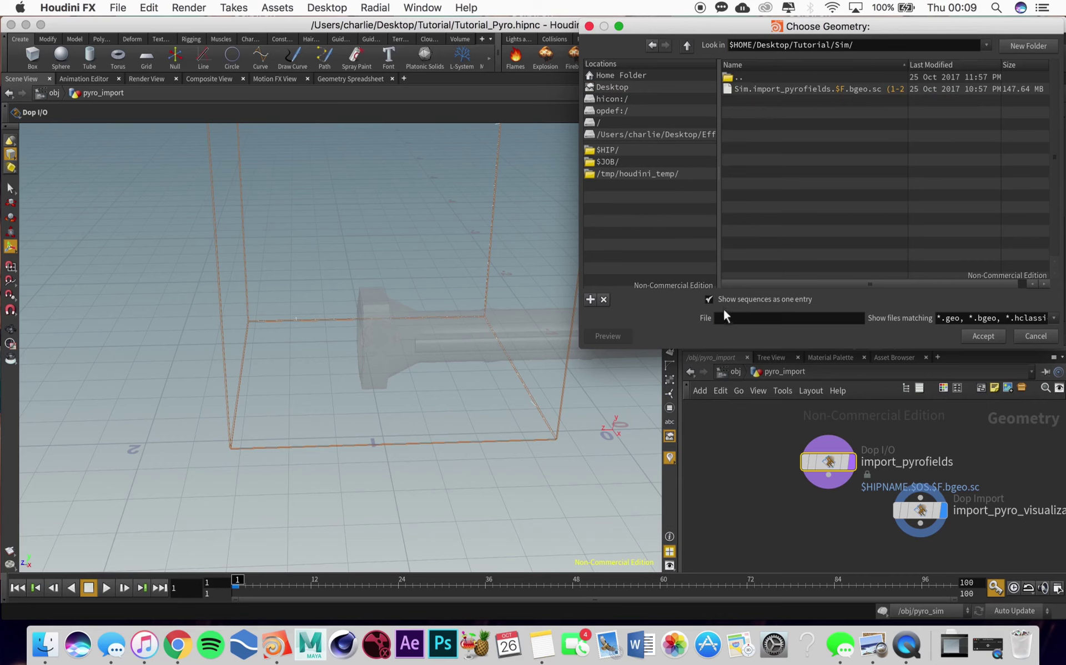
left_click(743, 316)
type("Tutorial_Sim.")
type(".$F.bgeo.sc")
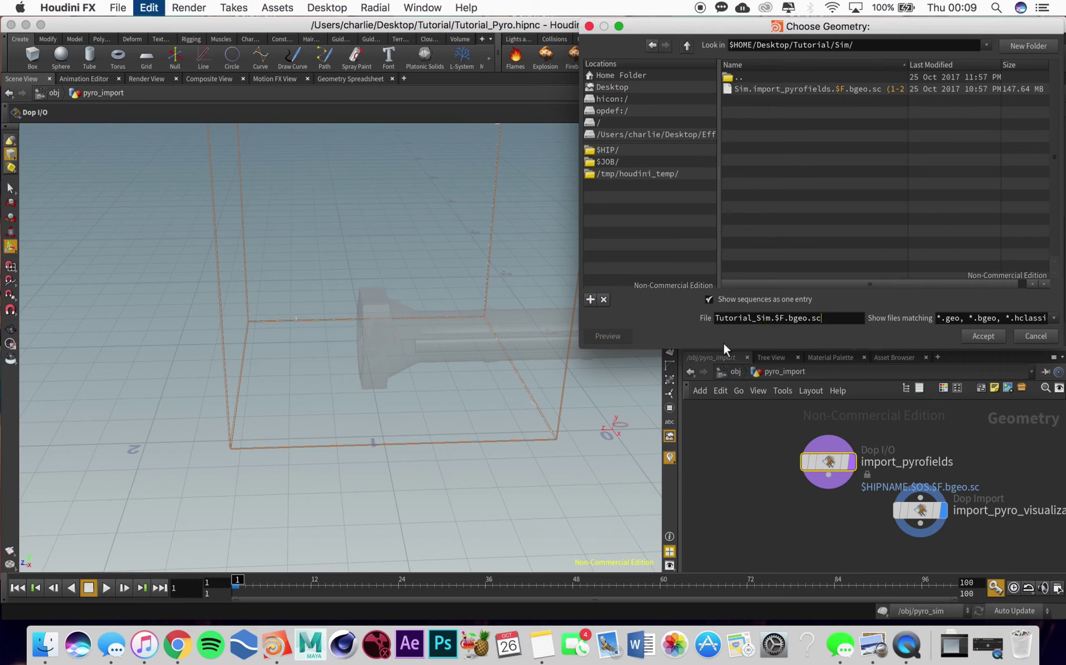
left_click(980, 336)
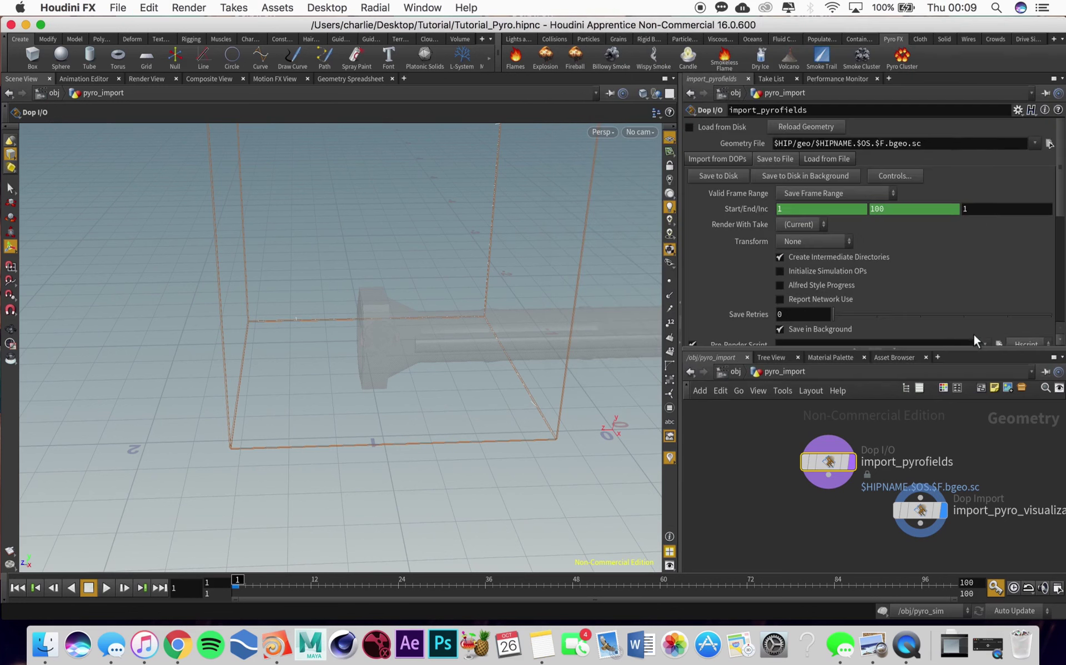
Step: Delete the channels on the save frame range of import_pyrofields and set it to run from frame 20 to 30
right_click(758, 212)
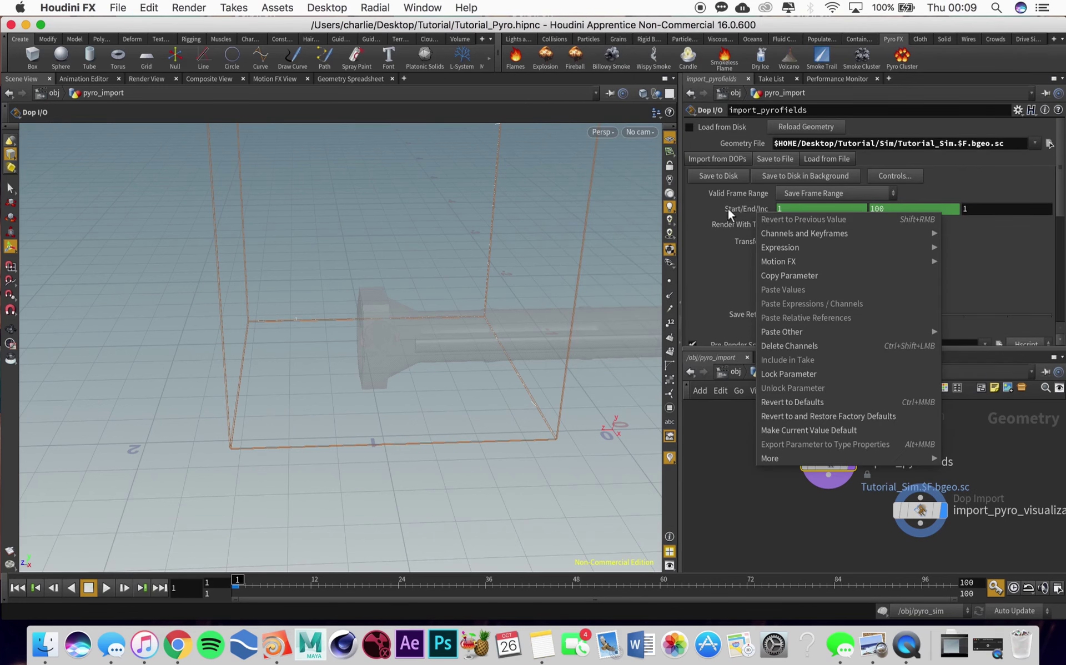
left_click(742, 210)
right_click(743, 210)
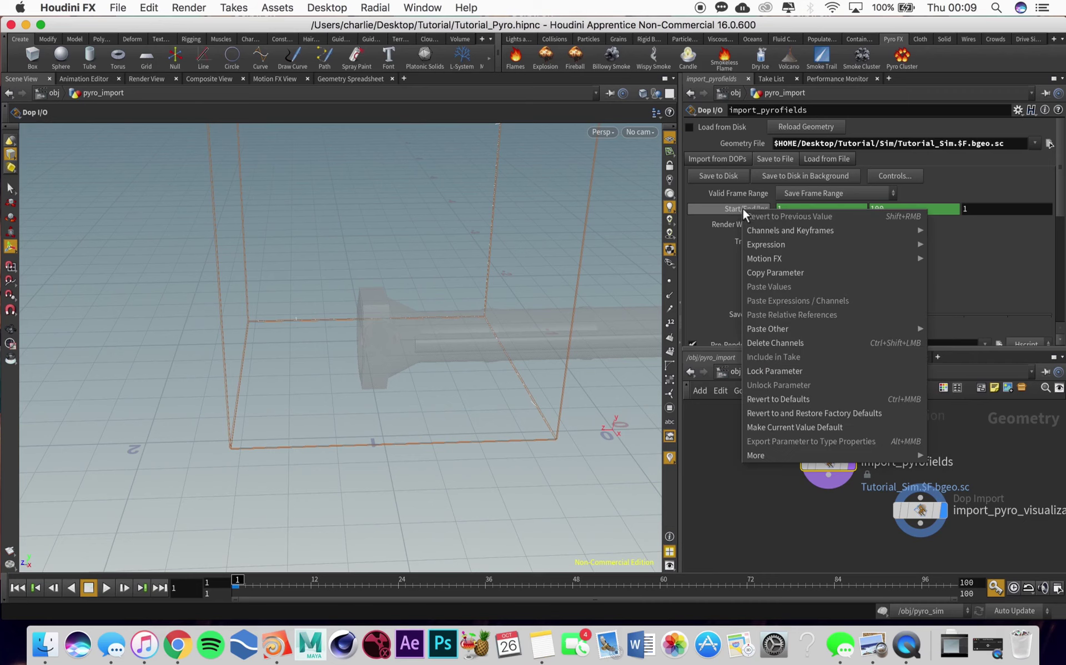
left_click(786, 343)
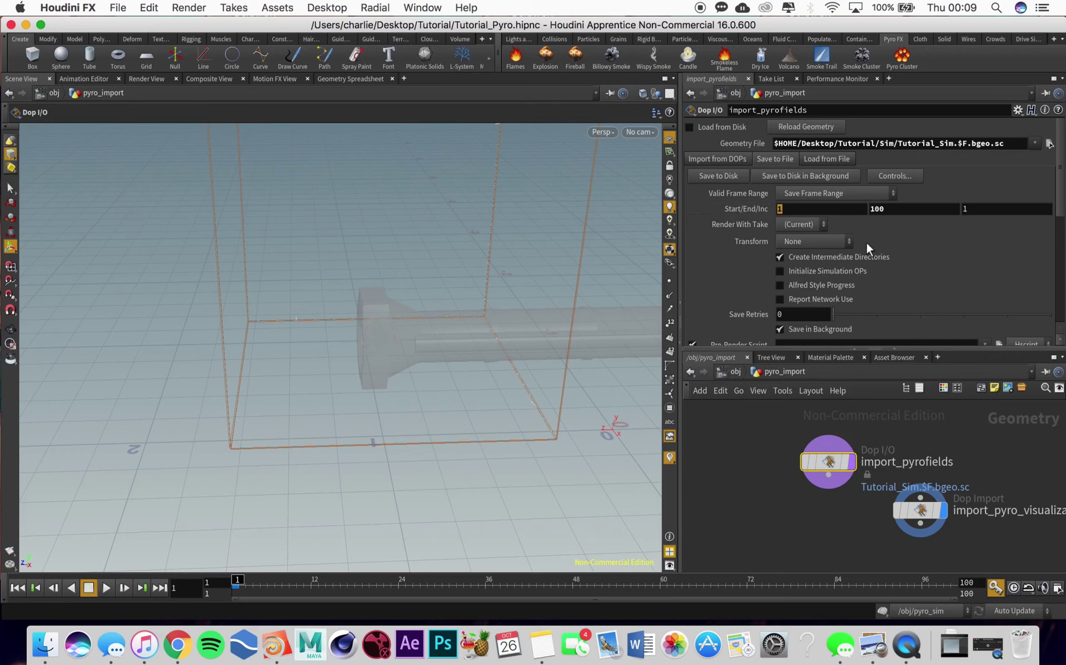
type("20")
key("Tab")
type("2")
Step: Save the scene file and write the pyro fields simulation to disk
left_click(118, 7)
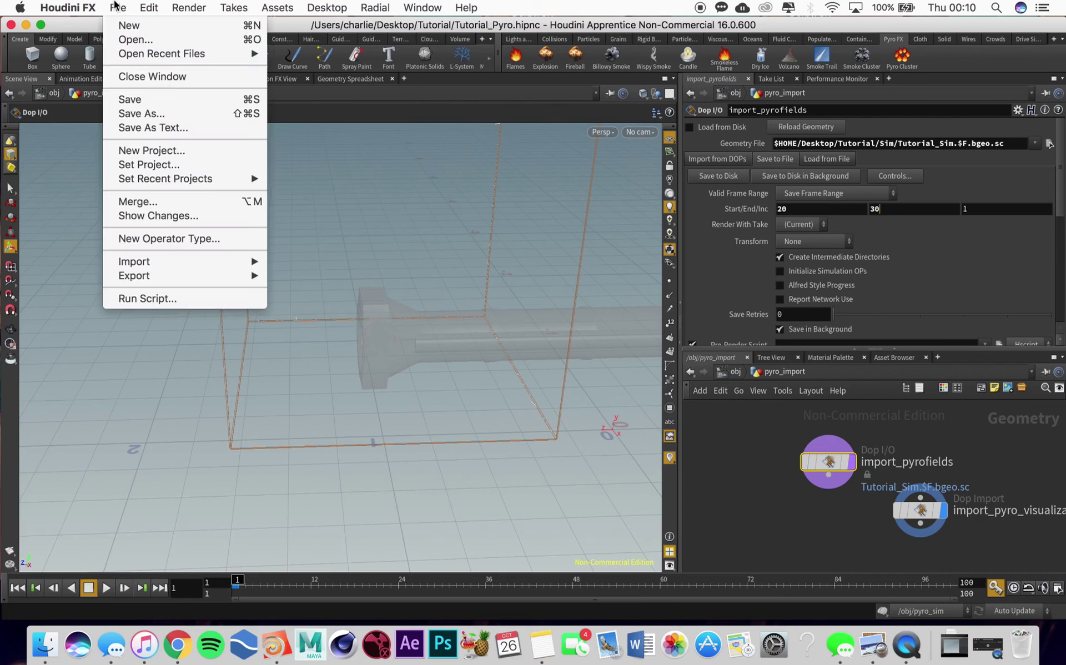
left_click(158, 99)
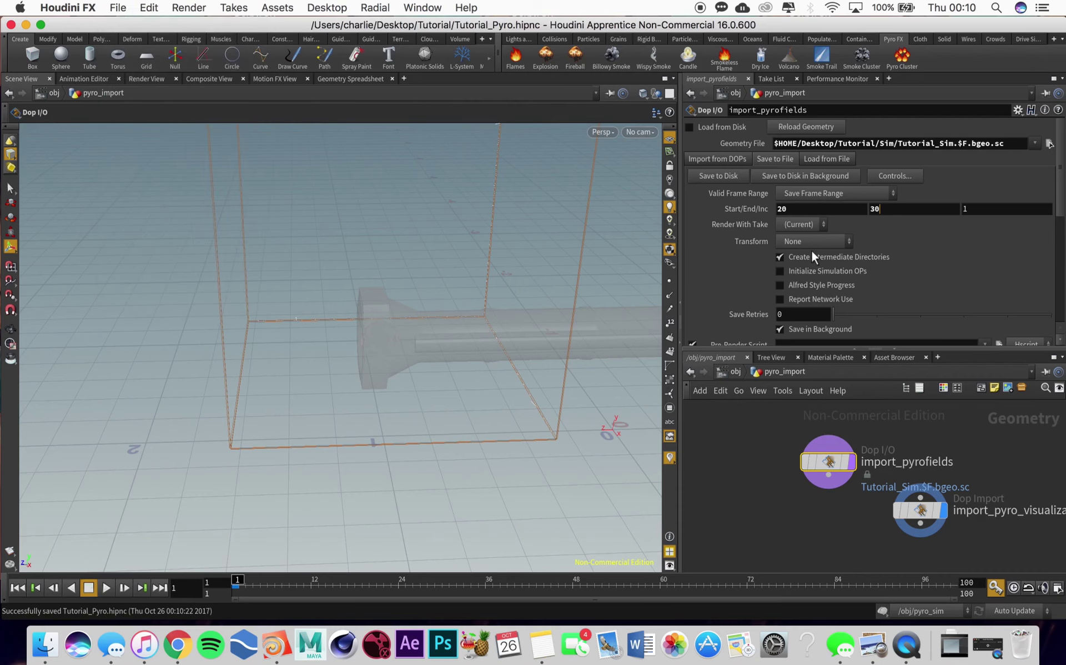
left_click(718, 175)
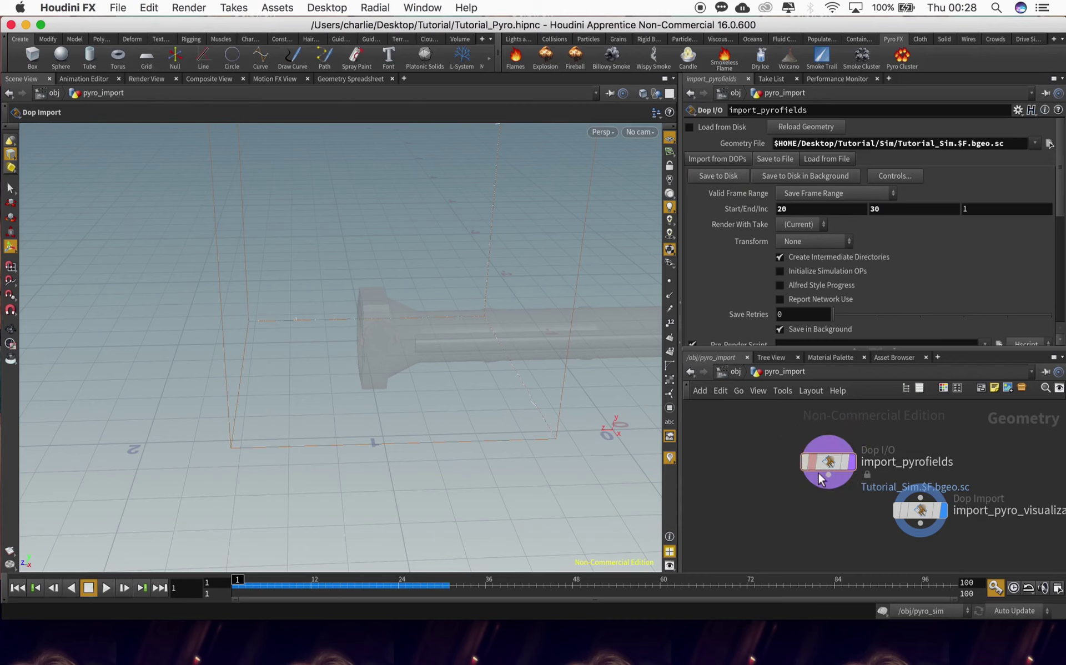
Step: Add a Time Shift node connected to the output of import_pyrofields
mouse_move(831, 481)
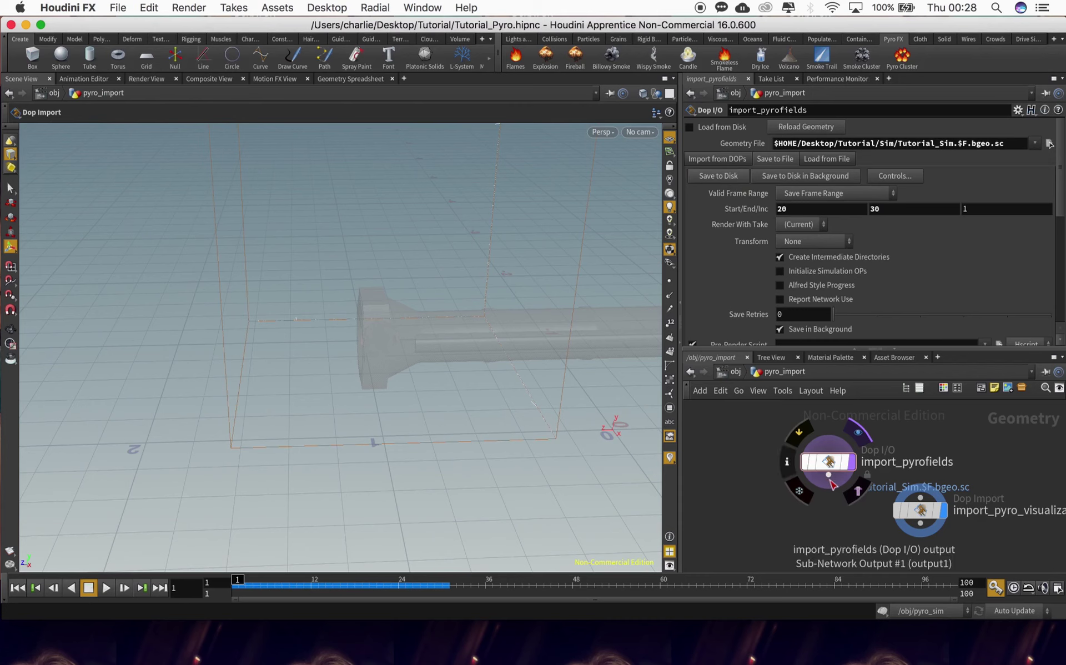
left_click(829, 478)
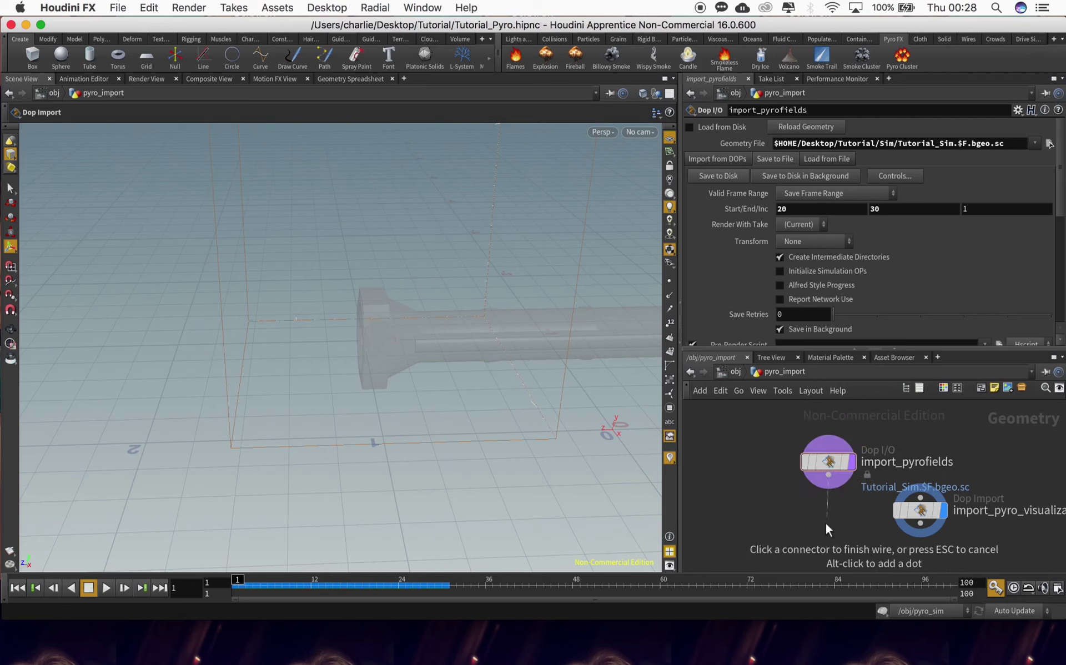
key("Tab")
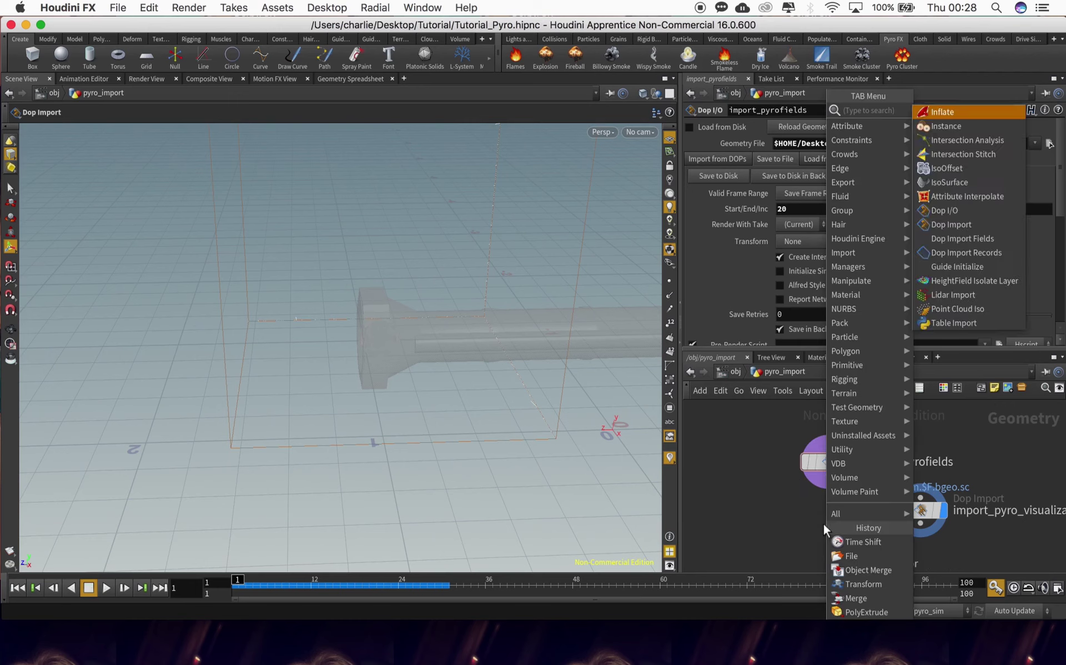
type("im")
key("BackSpace")
key("BackSpace")
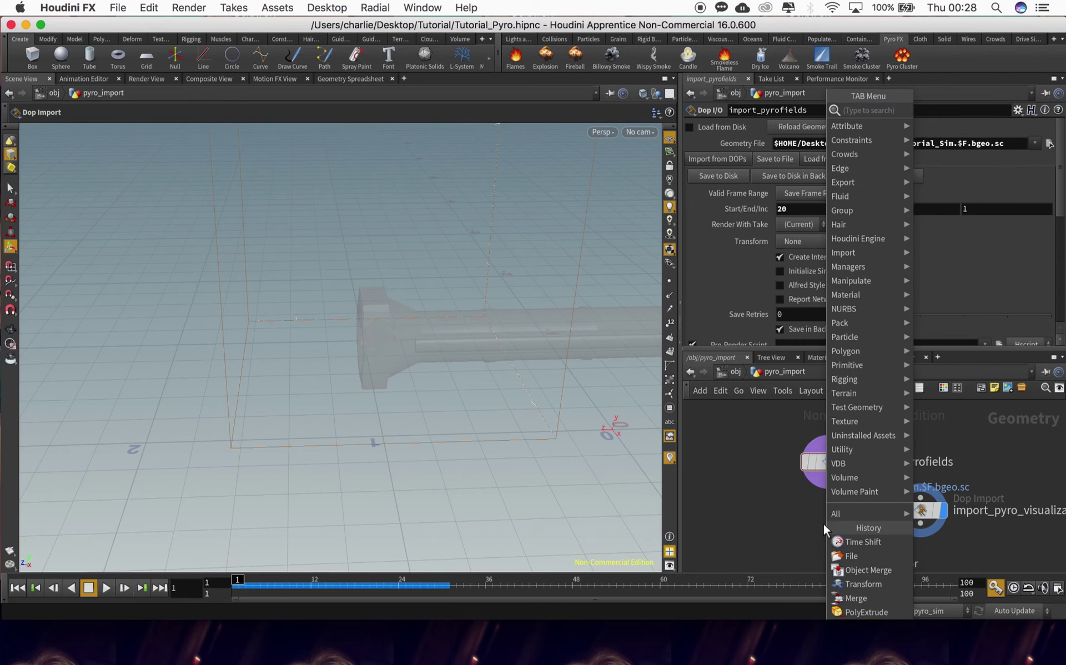
type("time shift")
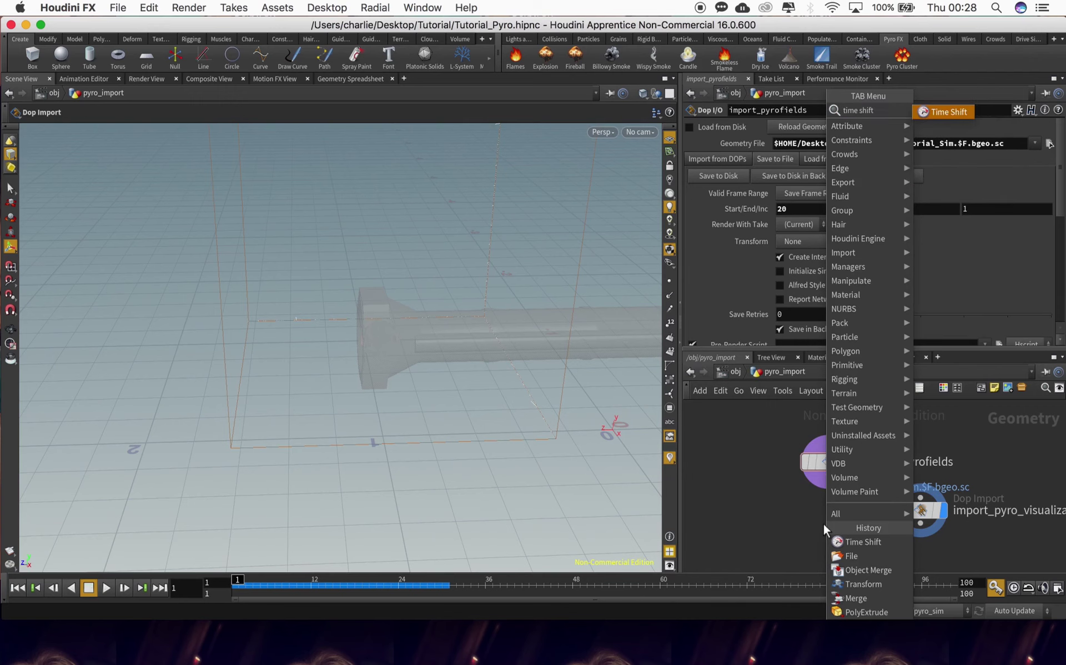
key("Return")
left_click(827, 526)
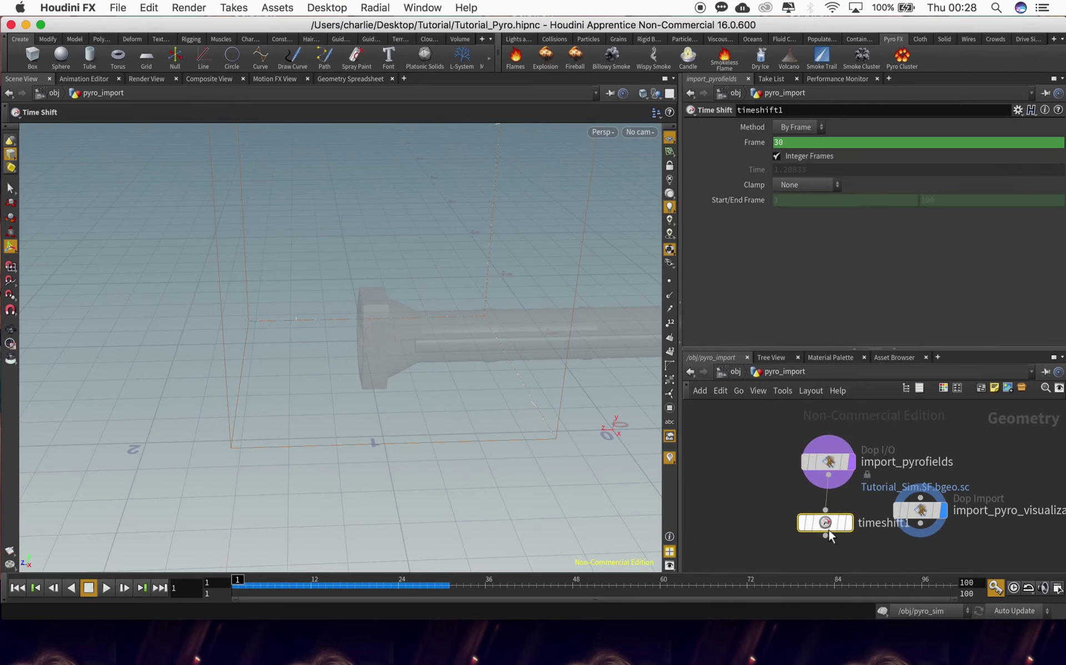
Step: Delete the channels on the Time Shift's frame value and make that node the displayed one
right_click(755, 146)
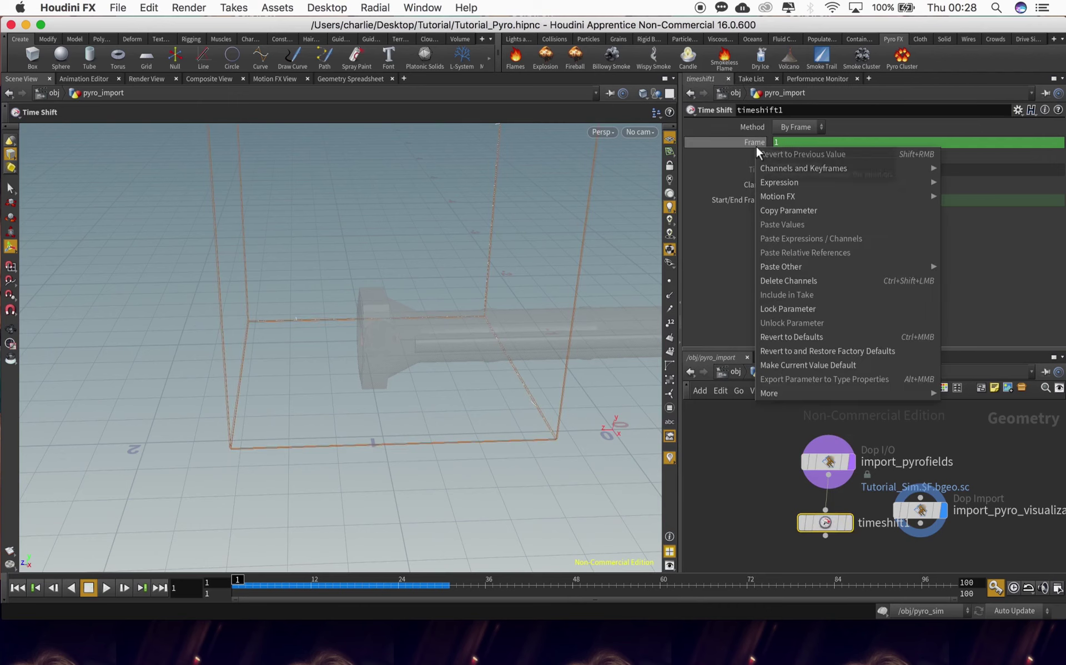
left_click(795, 281)
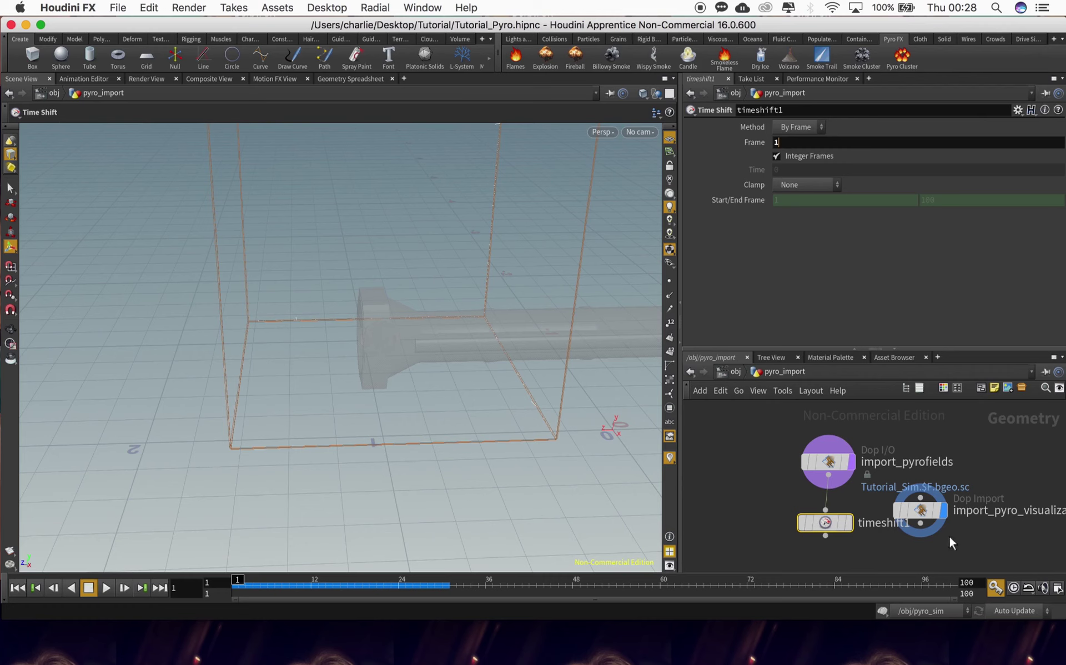
left_click(849, 523)
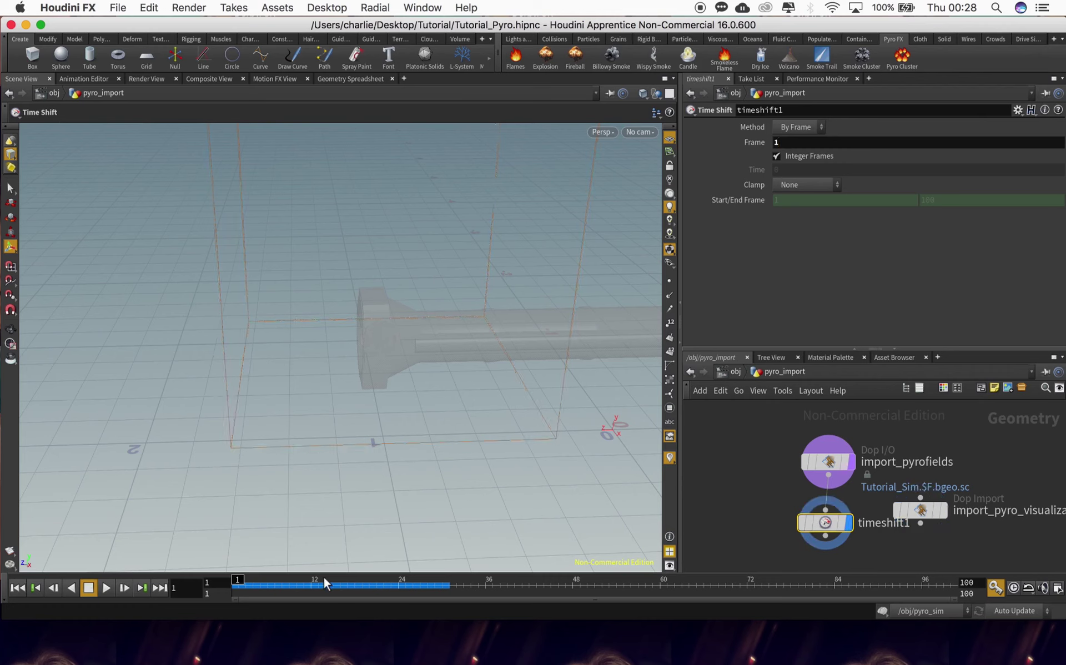
Step: Enable Load from Disk on import_pyrofields and scrub the timeline to frame 26
left_click(830, 470)
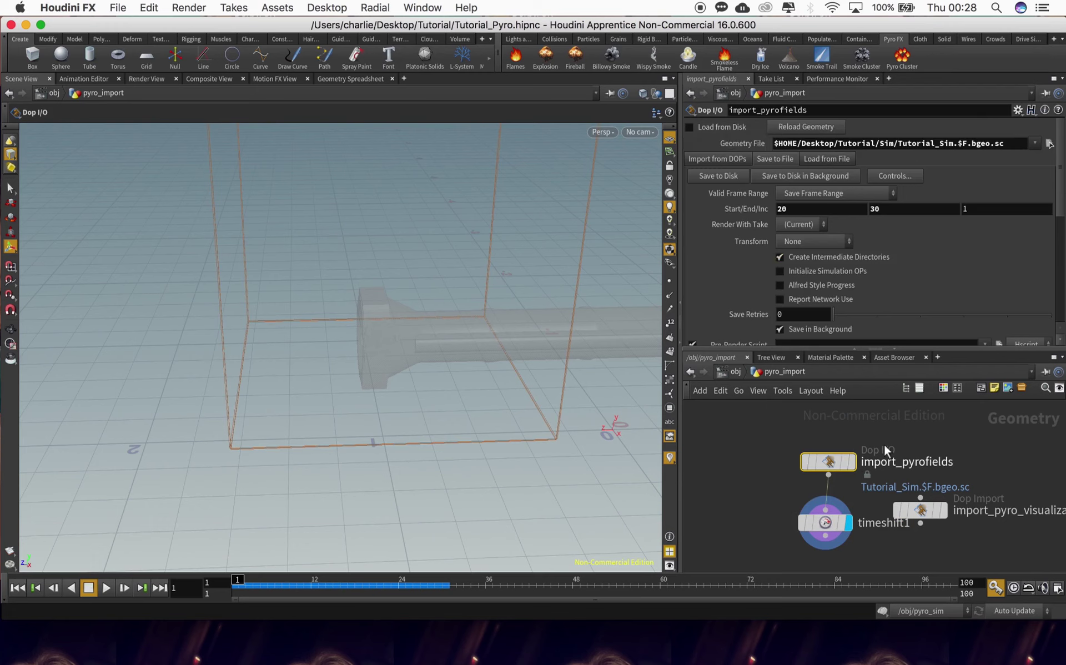
left_click(691, 127)
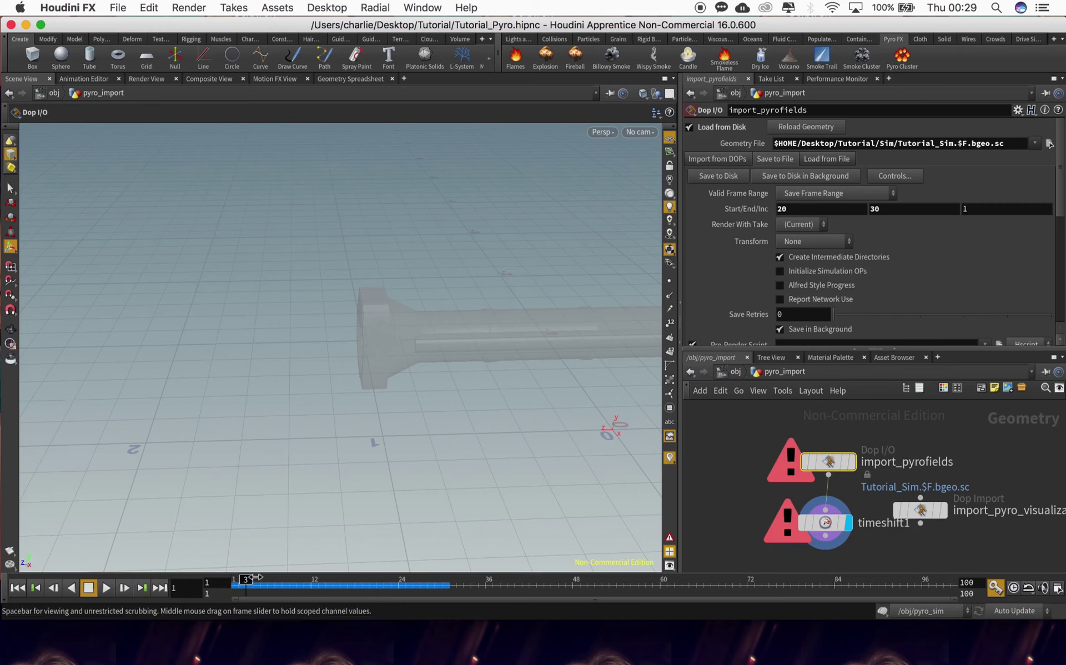
left_click_drag(250, 580, 399, 580)
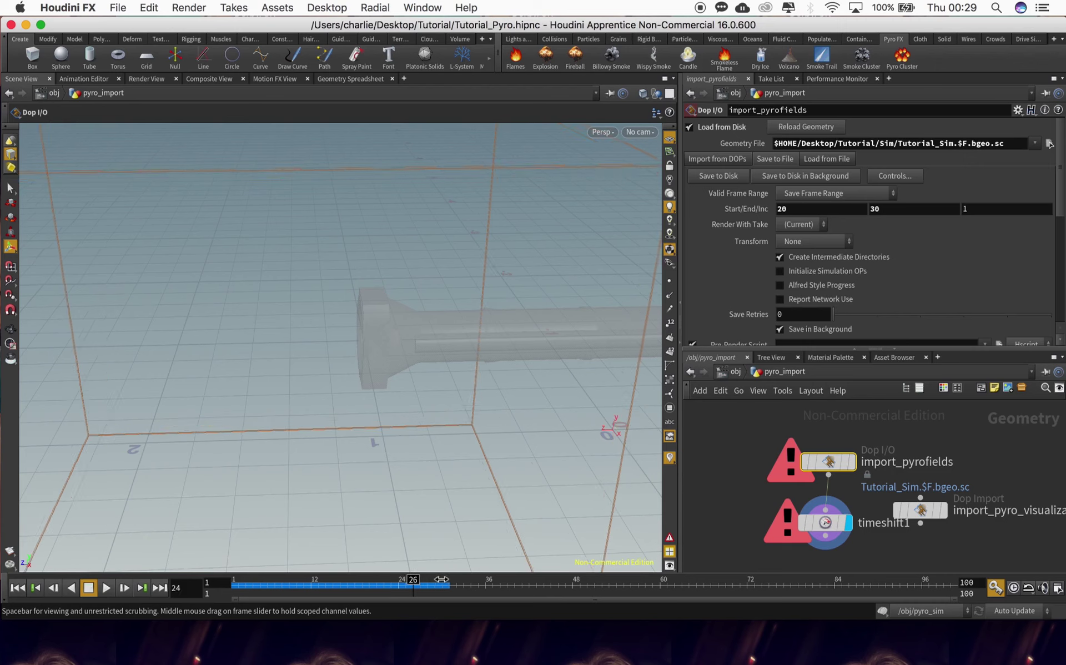
Step: Test frames 24 and 30 in the Time Shift node and settle on frame 25
left_click(821, 519)
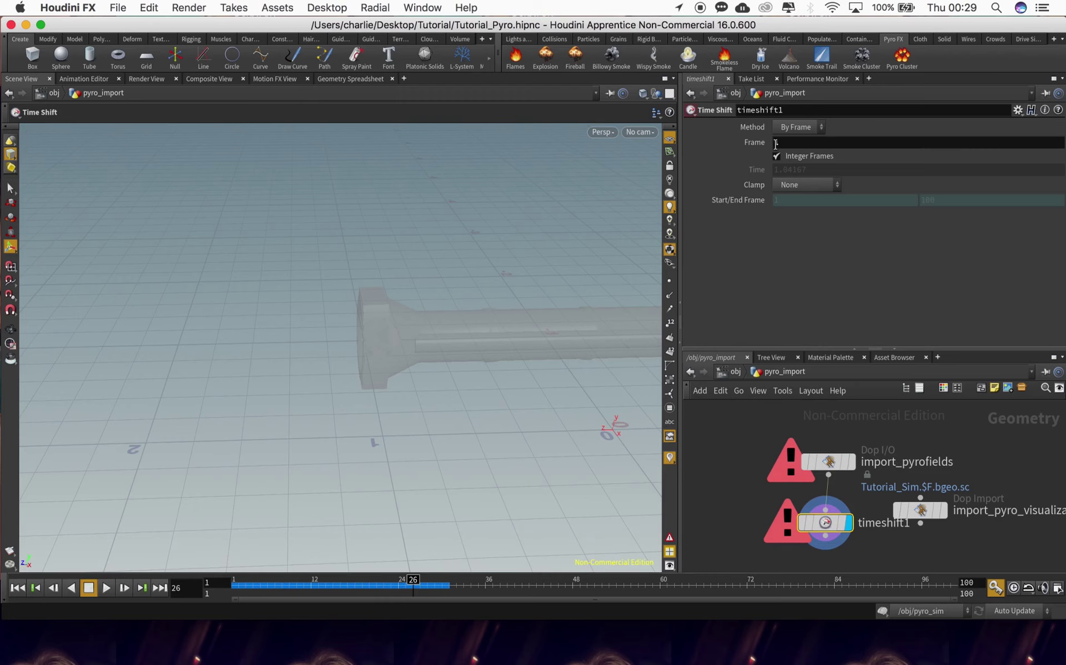
left_click(794, 142)
type("24")
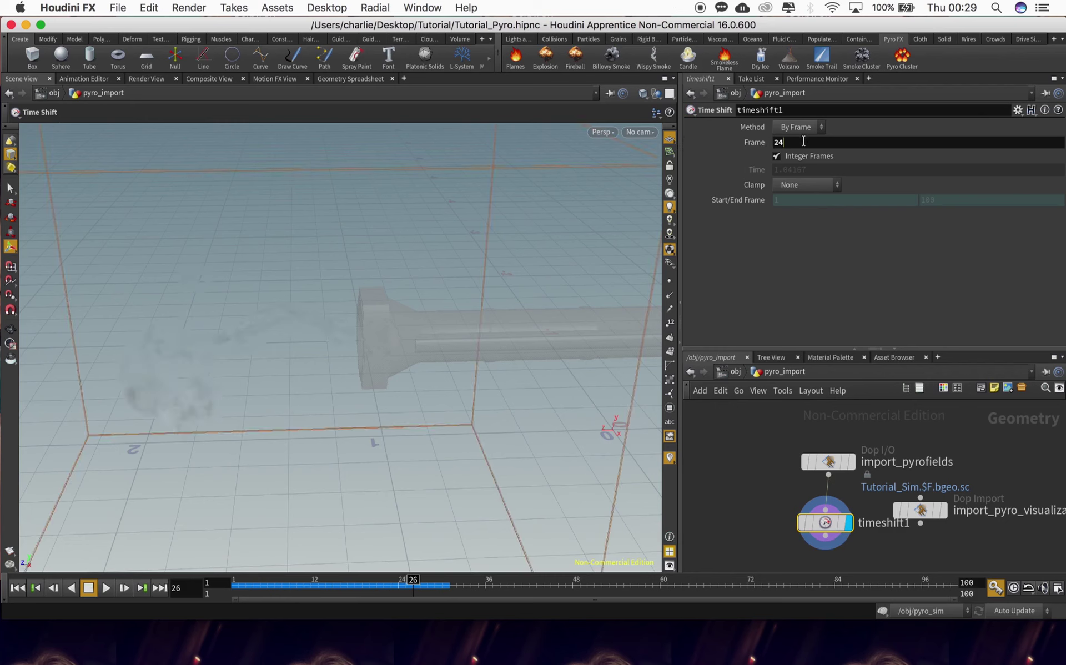
key("BackSpace")
key("BackSpace")
type("30")
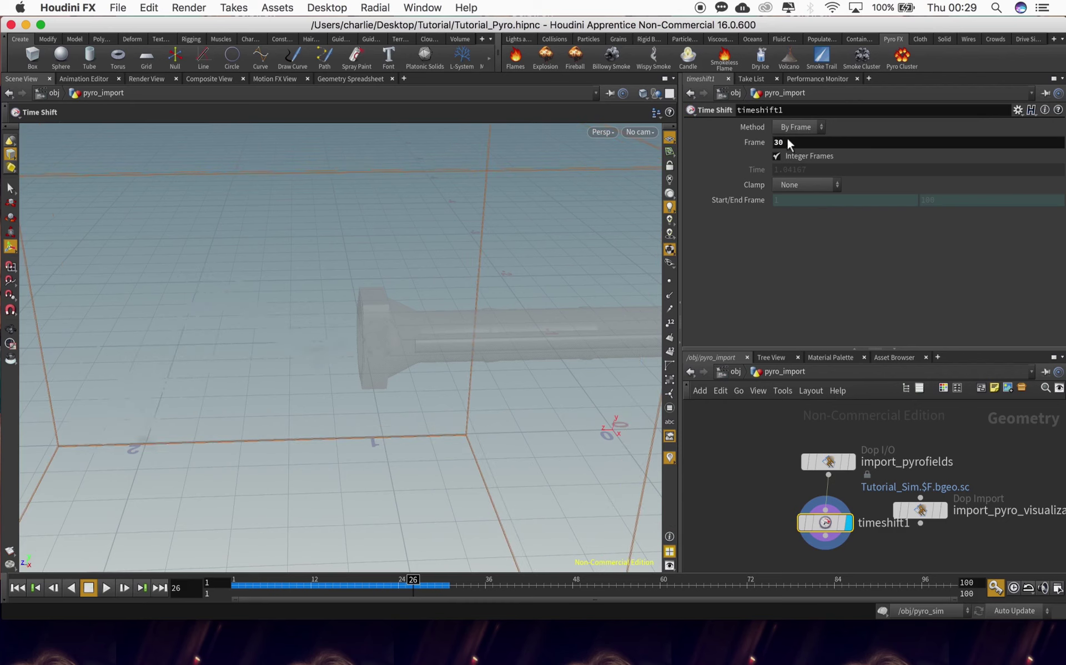
type("25")
key("Return")
Step: Move the timeline to frame 51 and on to frame 94 to check the time-shifted smoke in the view
left_click(596, 584)
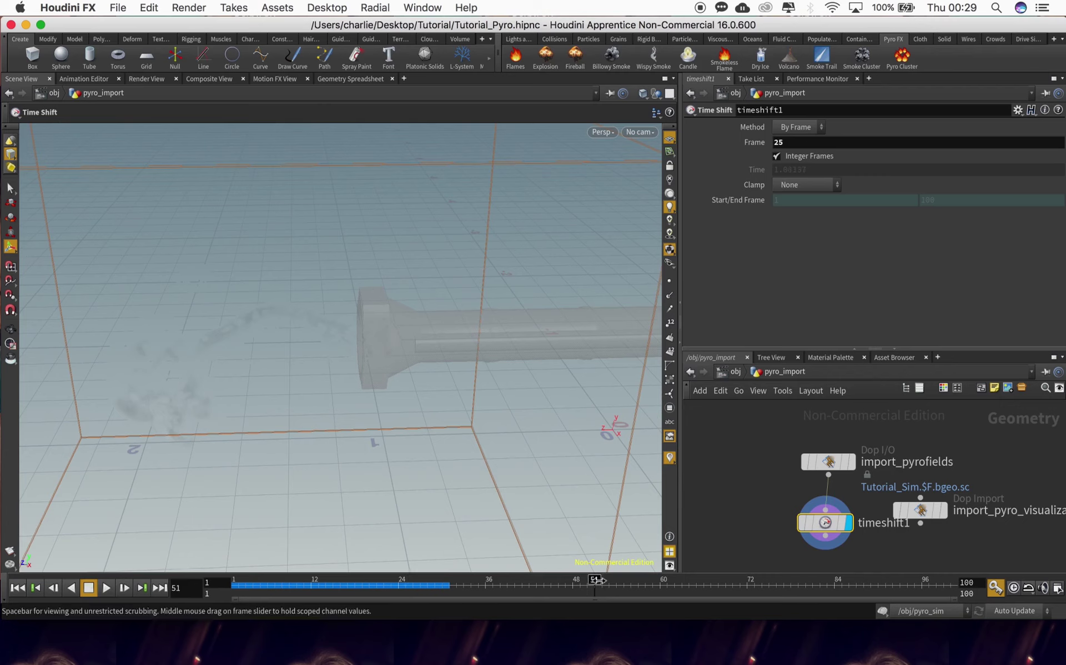
left_click(742, 586)
left_click(905, 581)
key("Escape")
left_click_drag(434, 288, 445, 290, "alt")
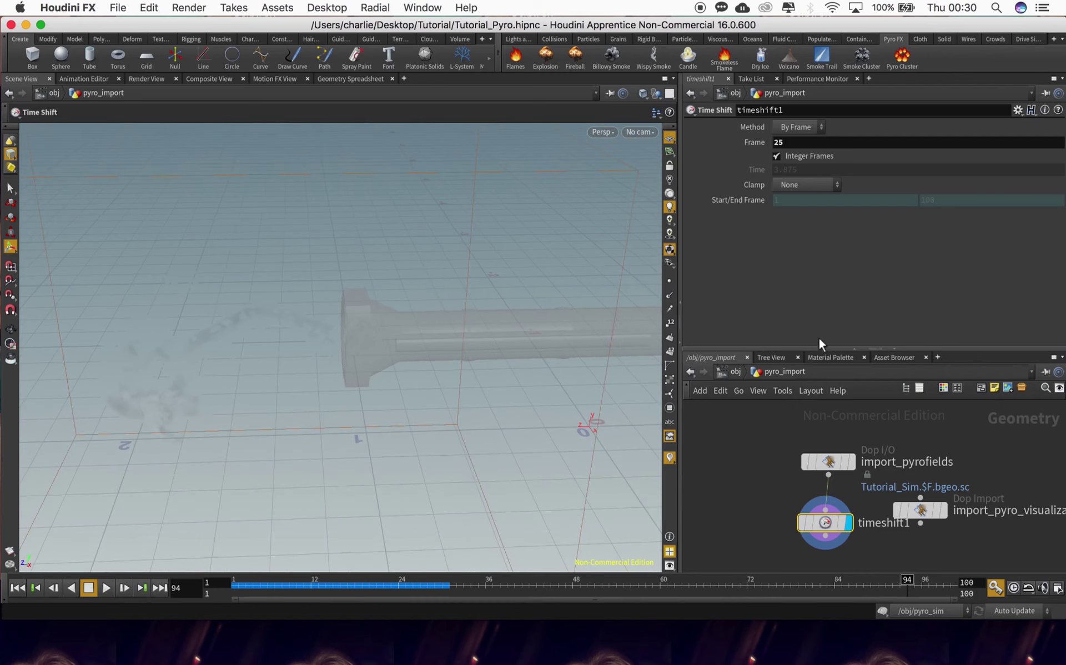